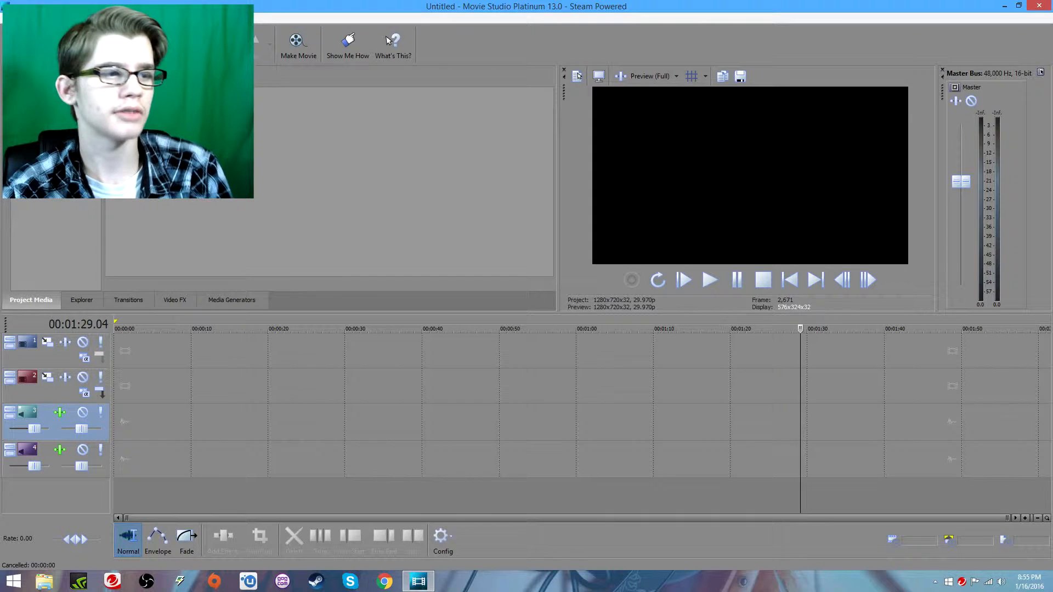
key("alt+Tab")
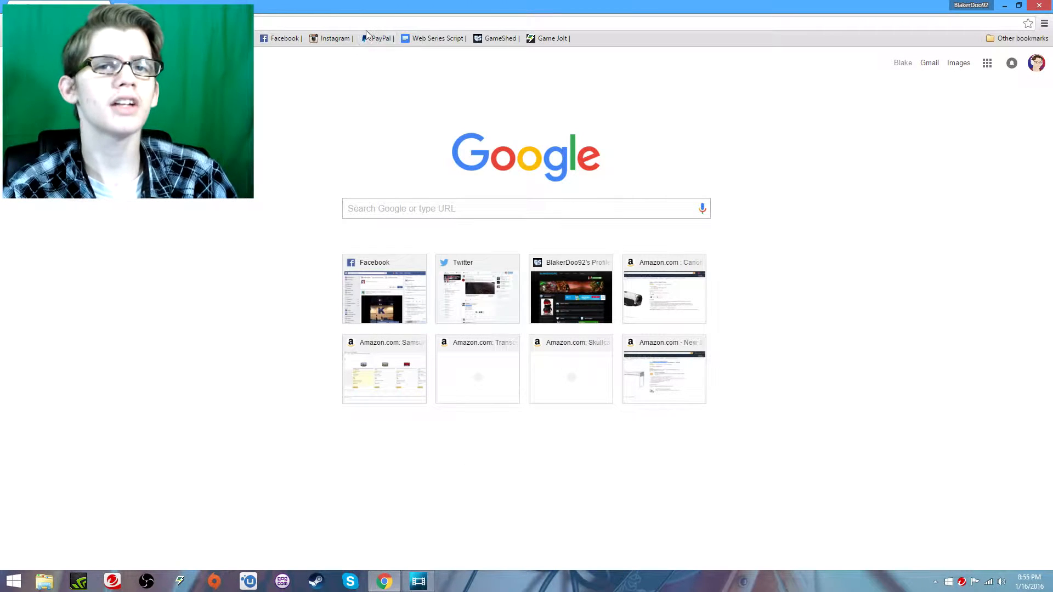
left_click(1004, 4)
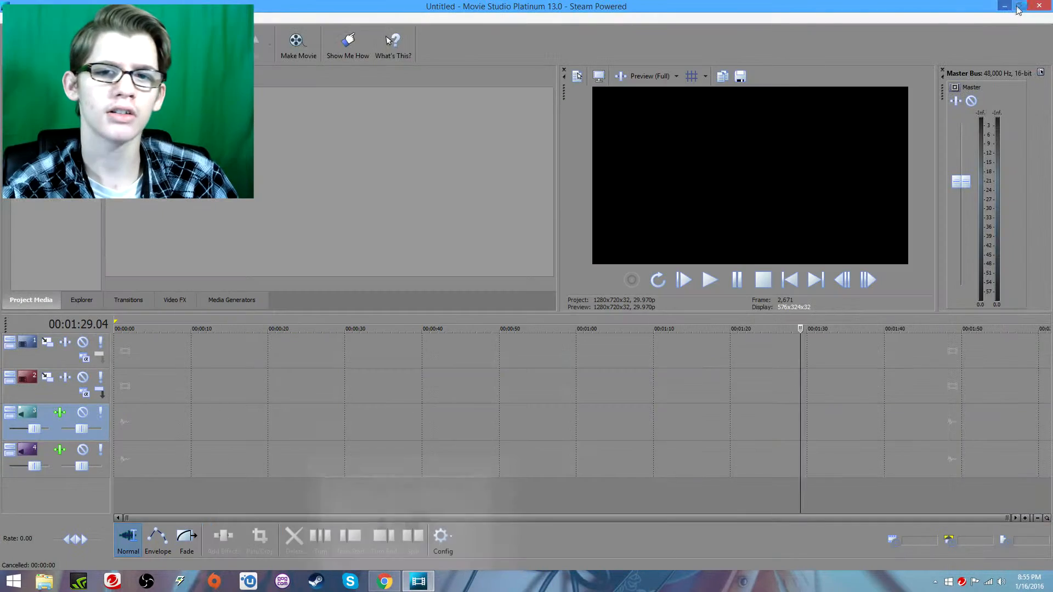
left_click(1004, 5)
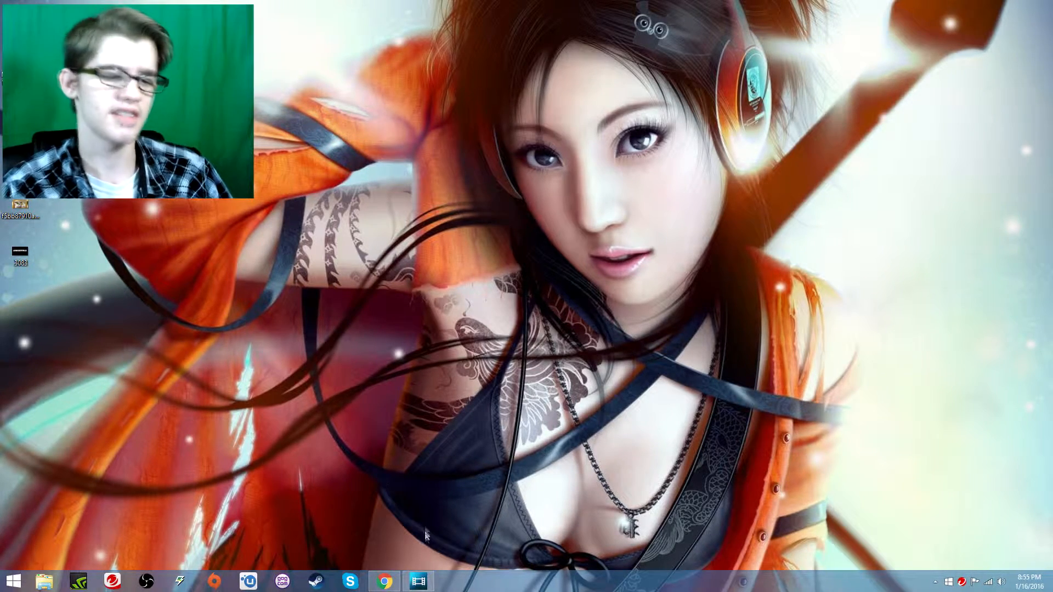
Switch to Chrome, search Google Images for "papyrus undertale wallpaper" and enlarge the muscular Papyrus artwork in the gold frame
left_click(384, 581)
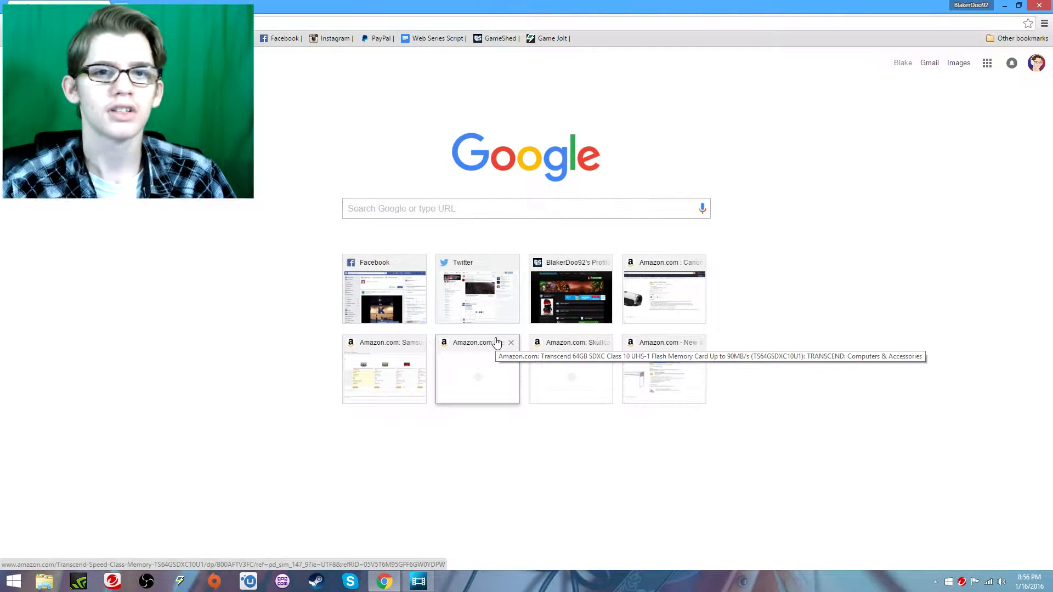
left_click(358, 18)
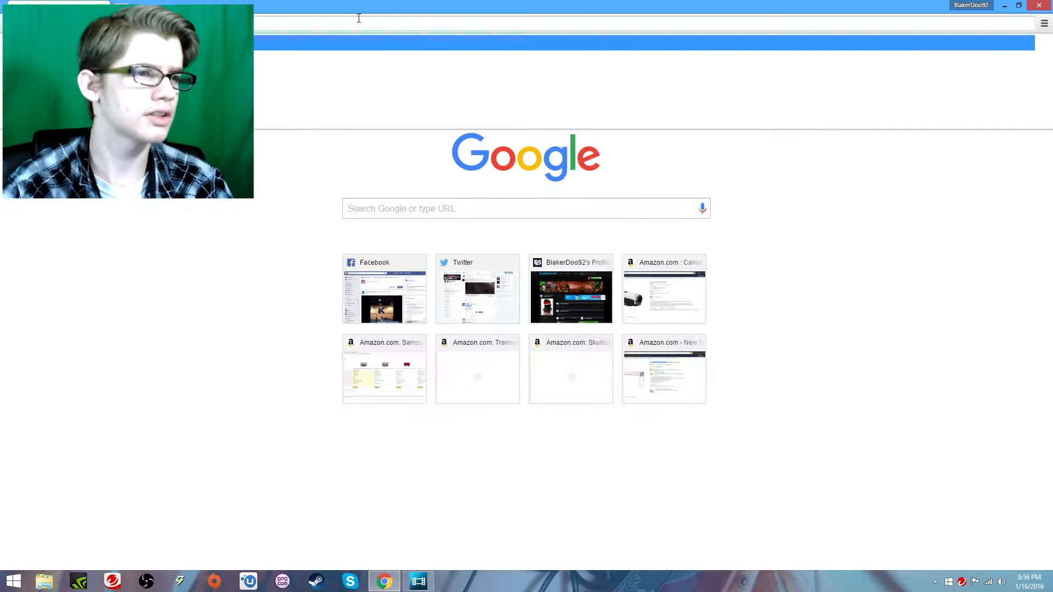
key("Down")
key("Return")
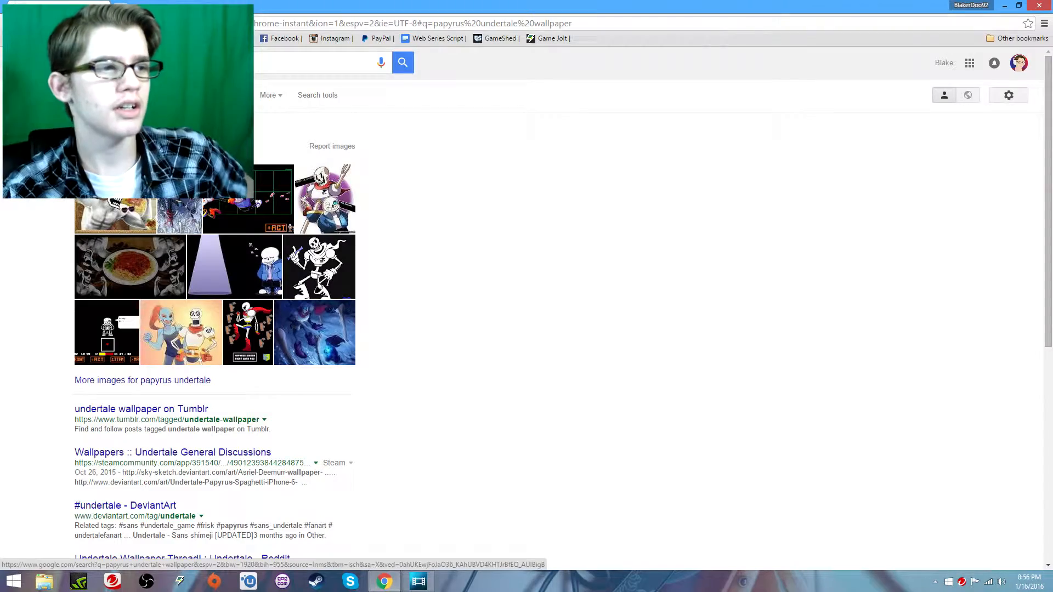
left_click(115, 95)
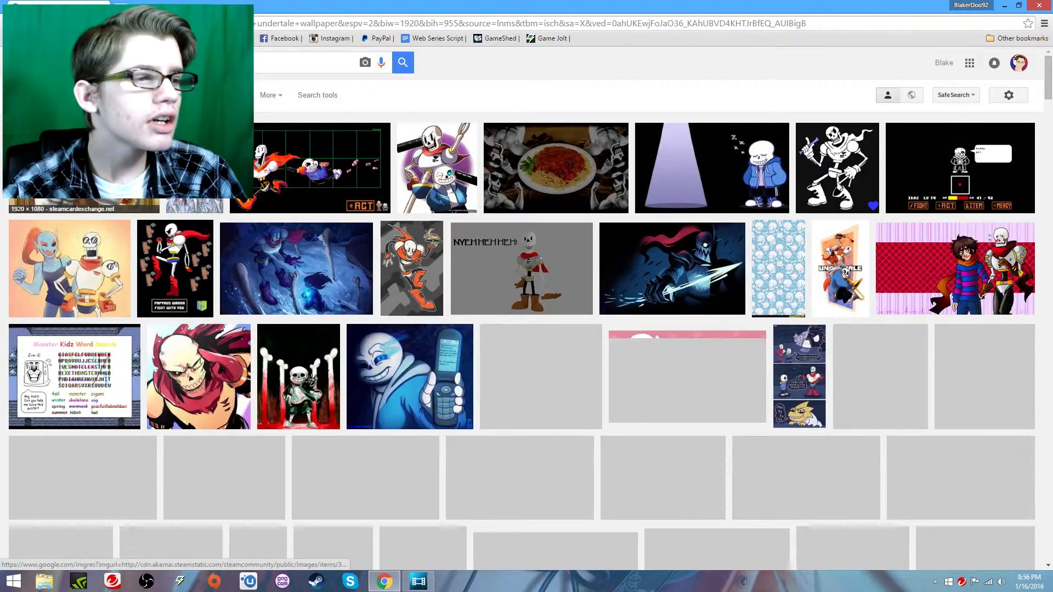
left_click(84, 168)
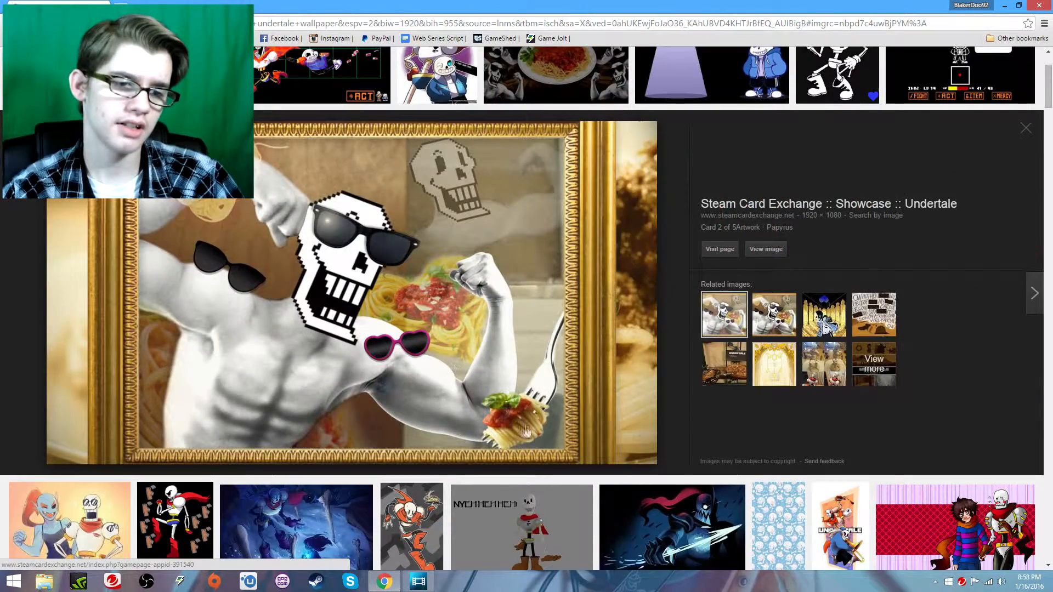
right_click(403, 280)
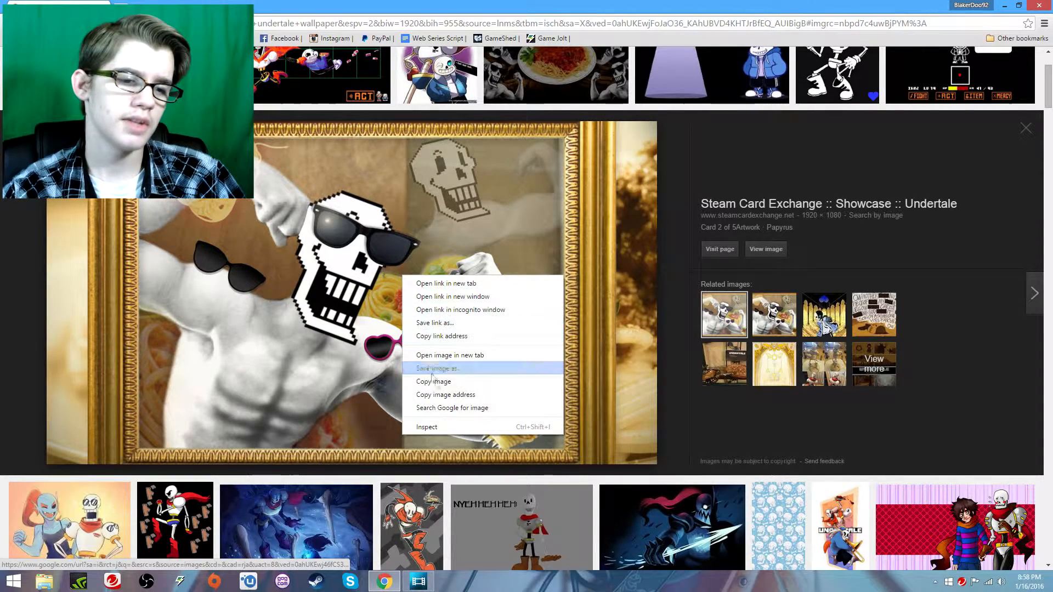
left_click(672, 188)
left_click_drag(469, 206, 488, 356)
scroll(687, 225, "down", 2)
scroll(686, 226, "up", 2)
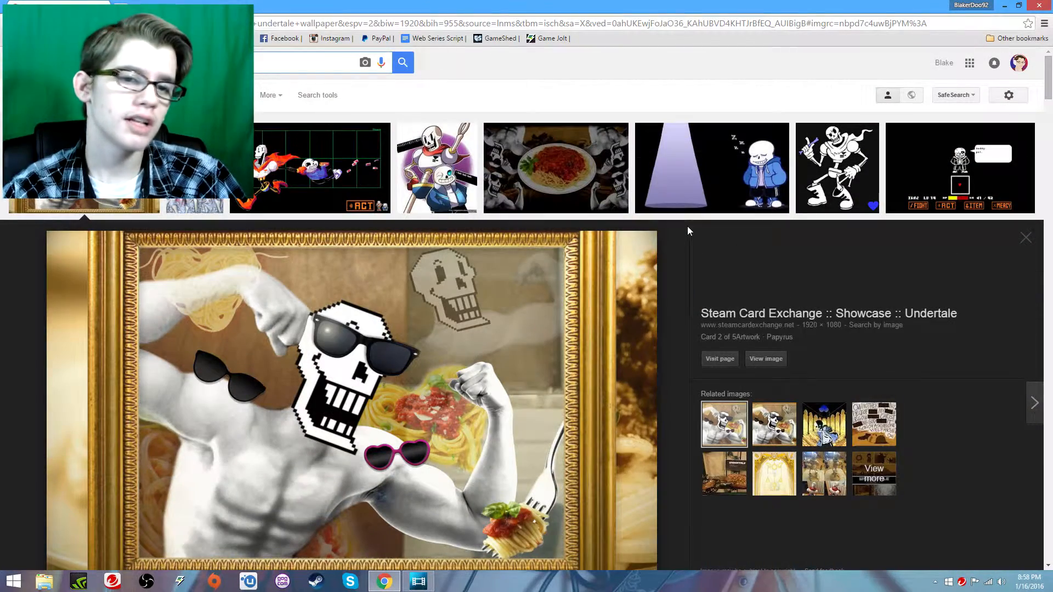
Preview alternative Undertale wallpapers in the results: the sleeping Sans, the spaghetti plate and Undyne with her spear
left_click(701, 207)
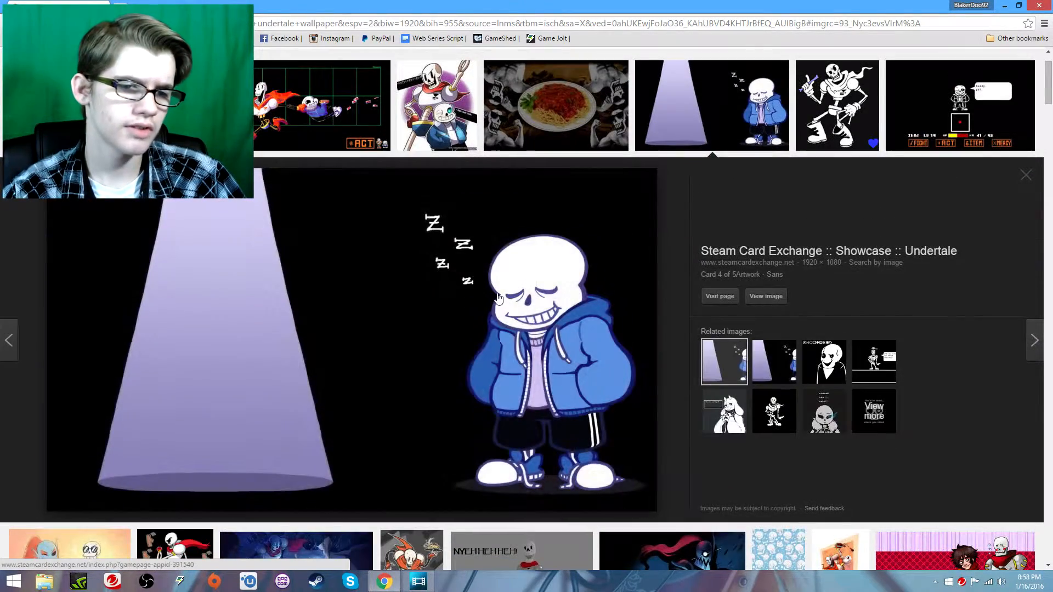
key("Left")
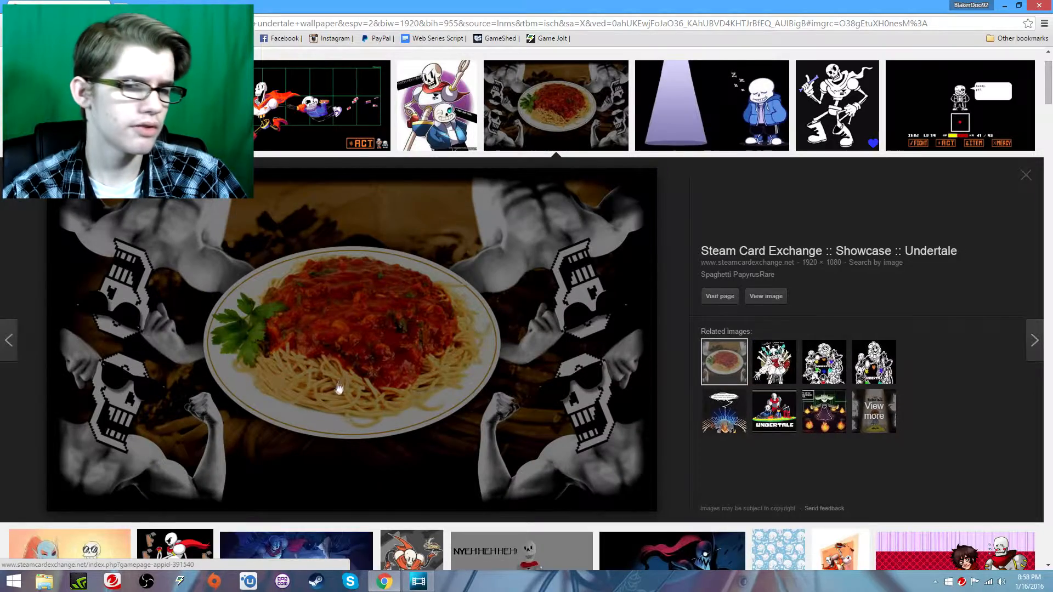
key("Escape")
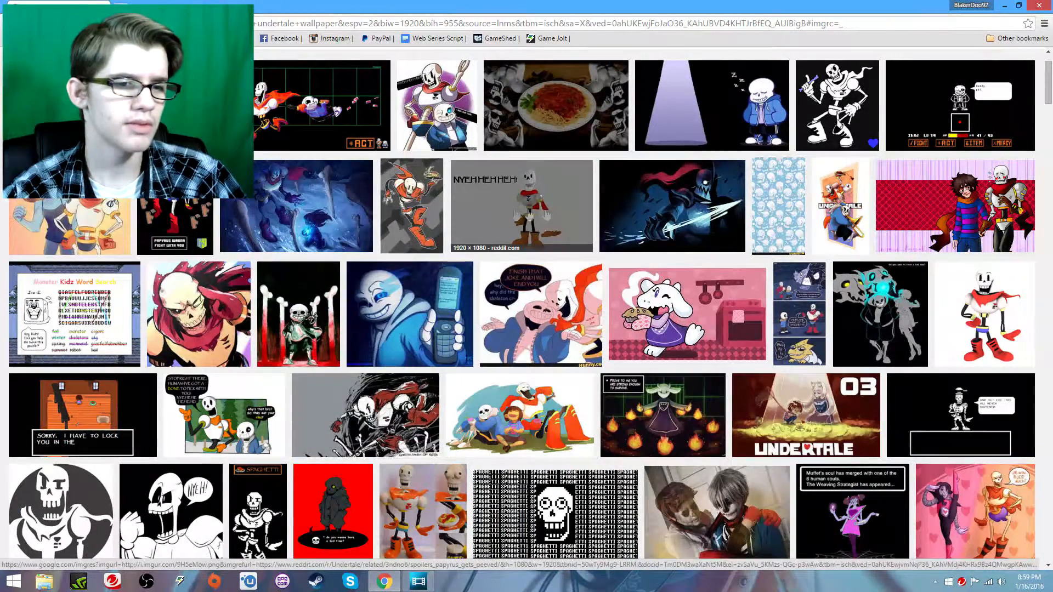
left_click(667, 214)
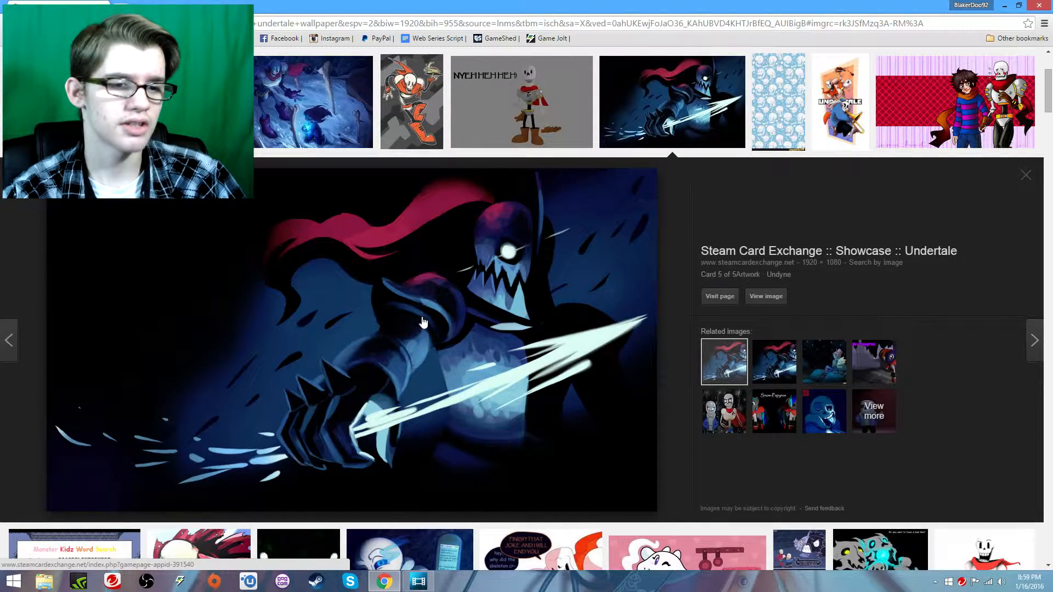
scroll(424, 322, "up", 3)
Search Google Images for the Undertale logo
left_click(60, 38)
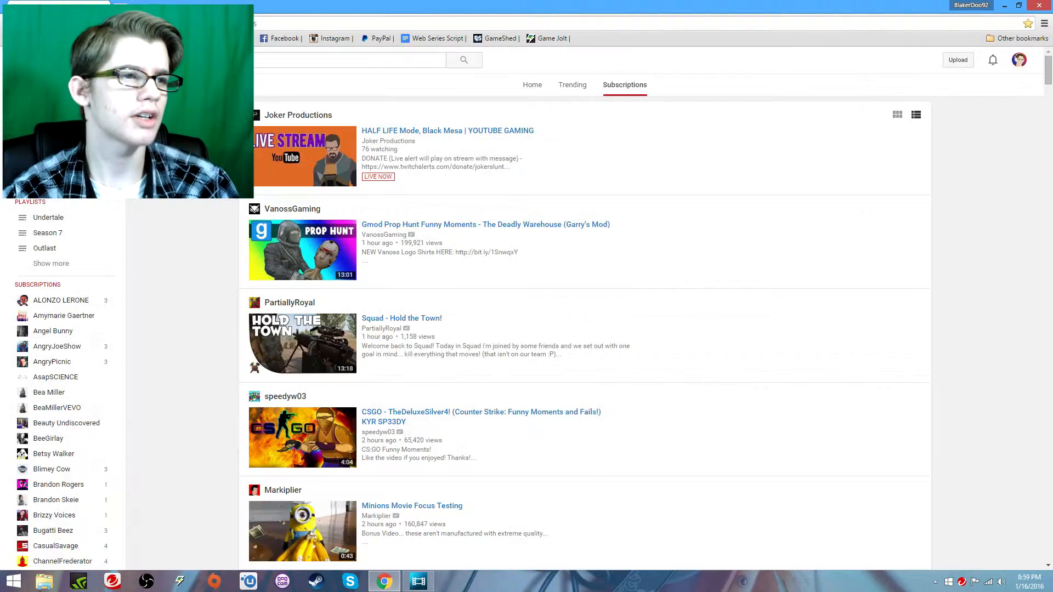
type("und")
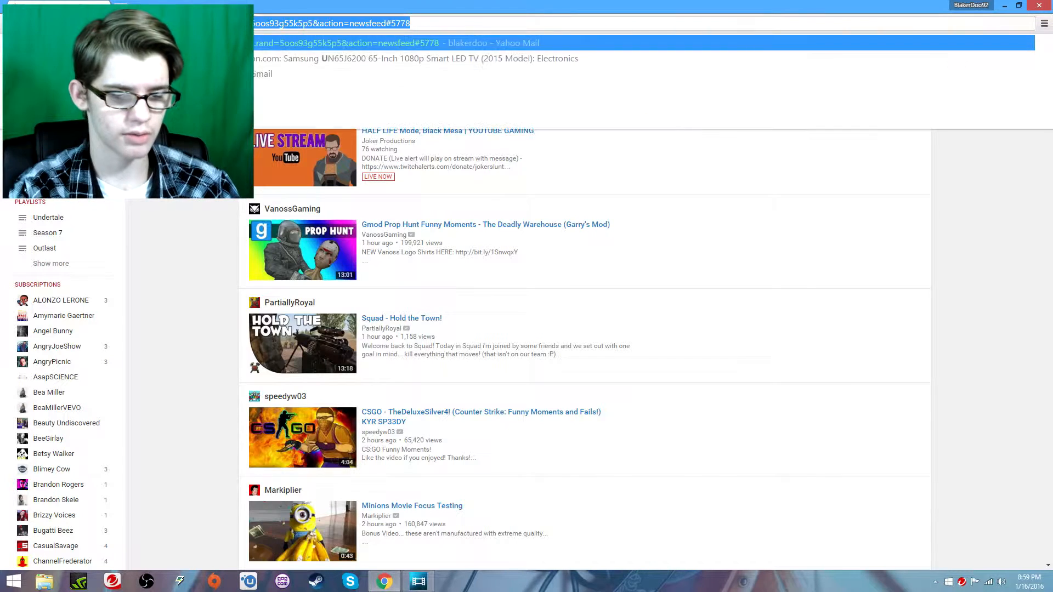
key("Down")
key("Down")
key("Down")
key("Return")
left_click(114, 95)
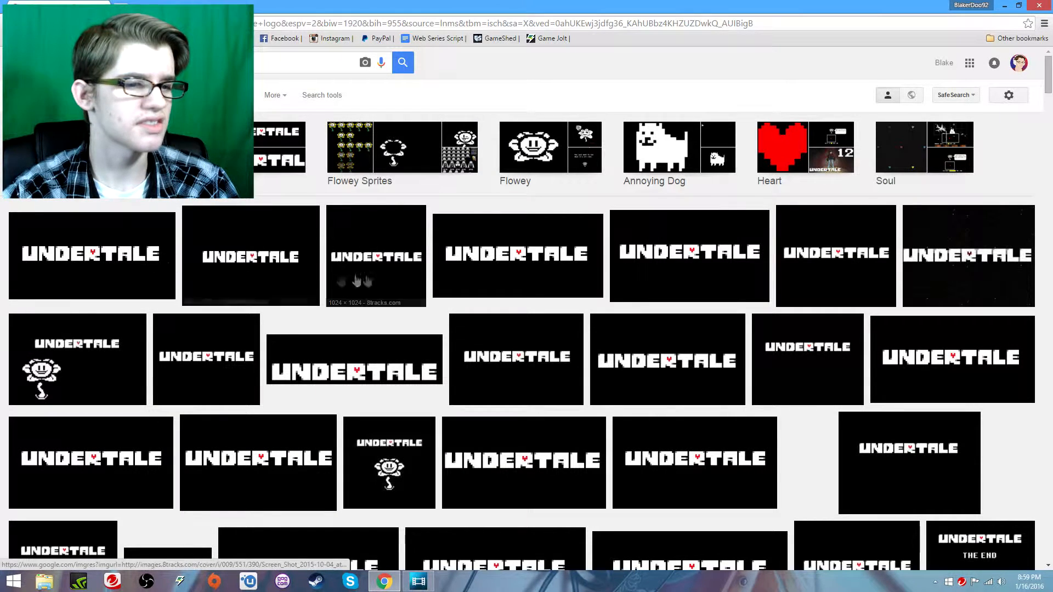
Compare several Undertale logo images, ending with the 1920 × 1080 one from Indie Haven, and close the browser to return to Movie Studio
left_click(356, 372)
scroll(357, 118, "up", 2)
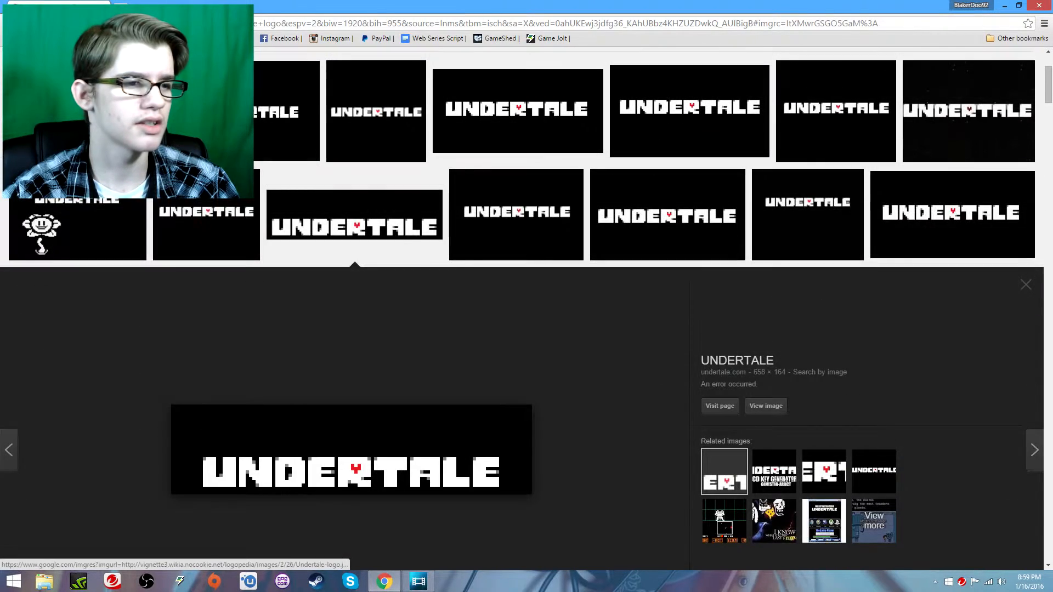
left_click(510, 148)
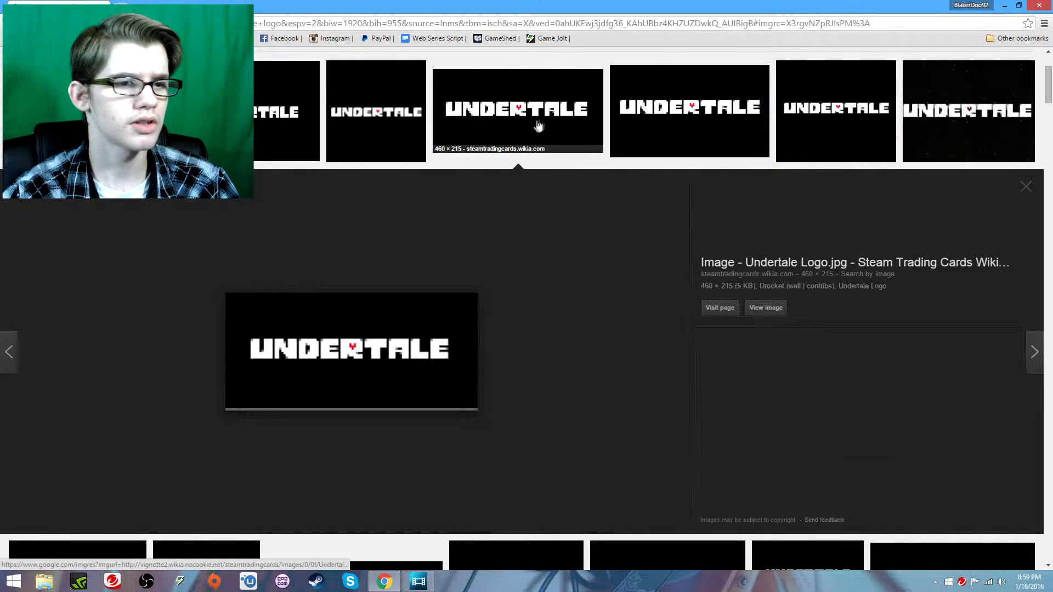
left_click(690, 151)
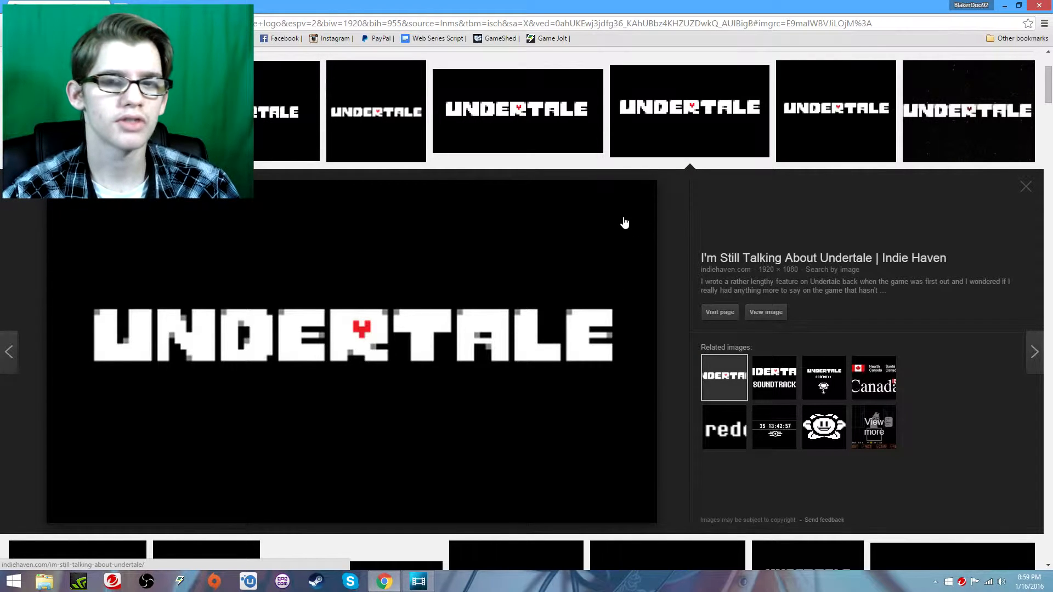
scroll(542, 229, "up", 3)
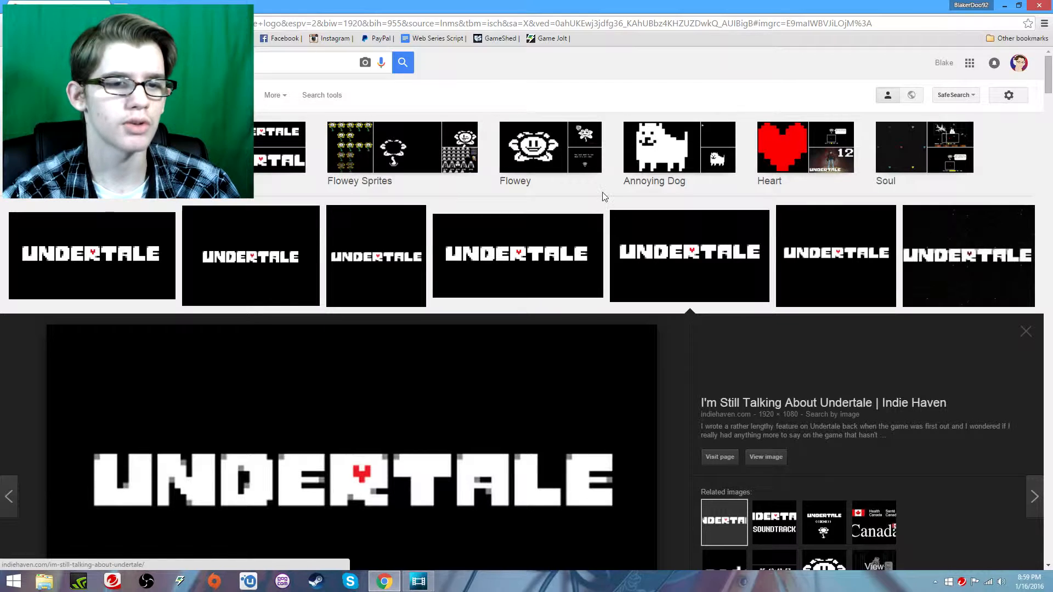
left_click(1031, 8)
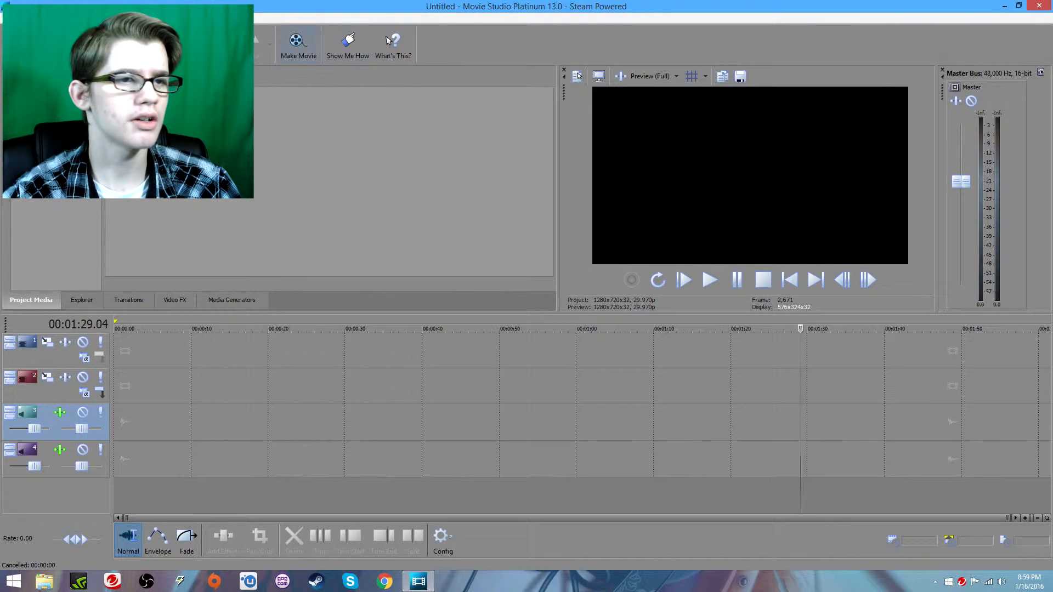
Import the video WIN_20160111_172905 from Camera Roll and match the project video settings to it
left_click(48, 45)
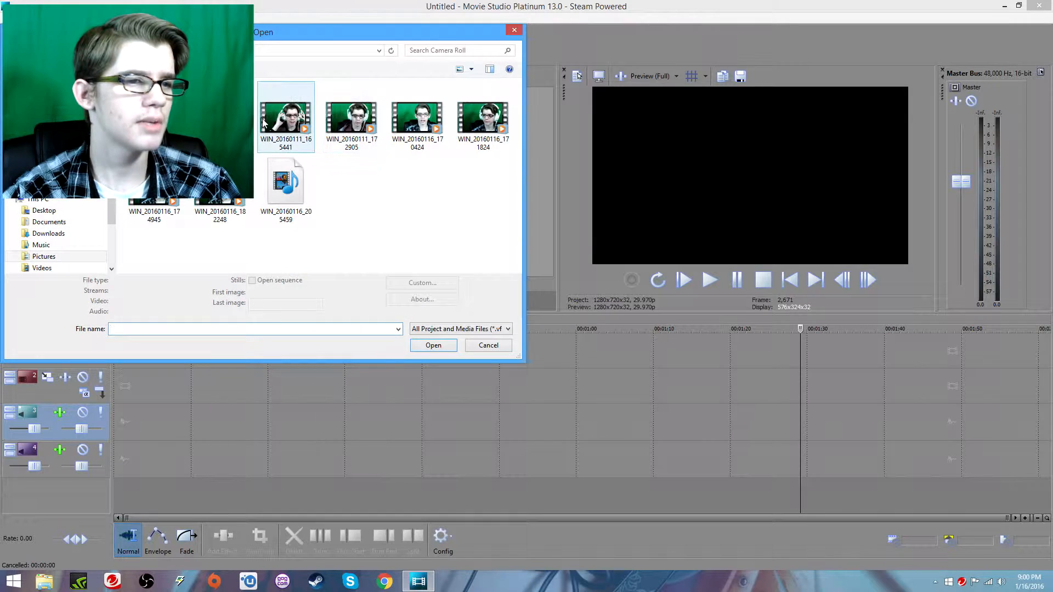
left_click(220, 121)
left_click(285, 118)
left_click(351, 118)
left_click(422, 120)
left_click(343, 113)
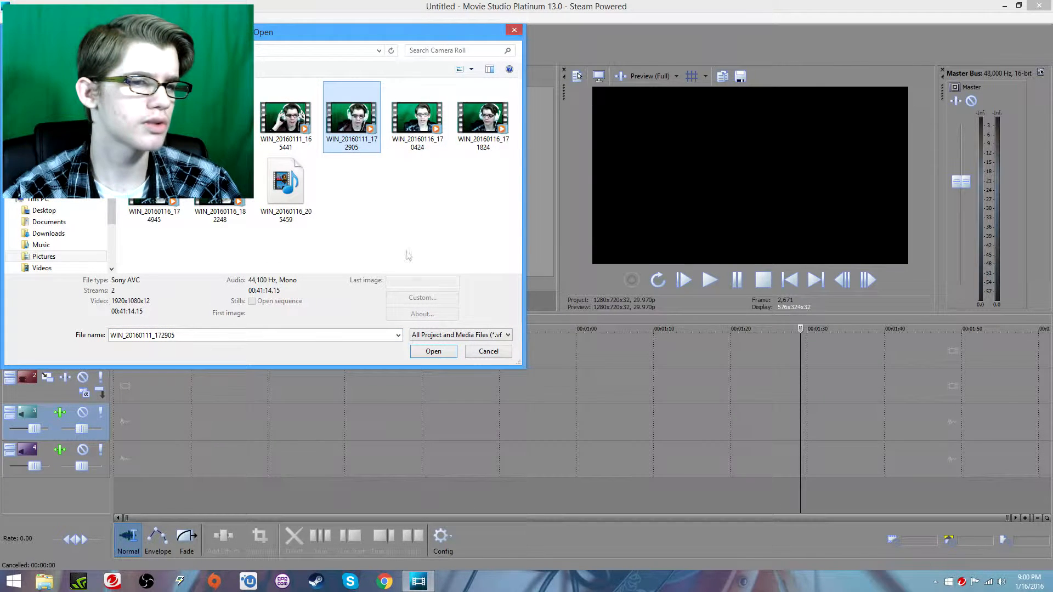
left_click(433, 352)
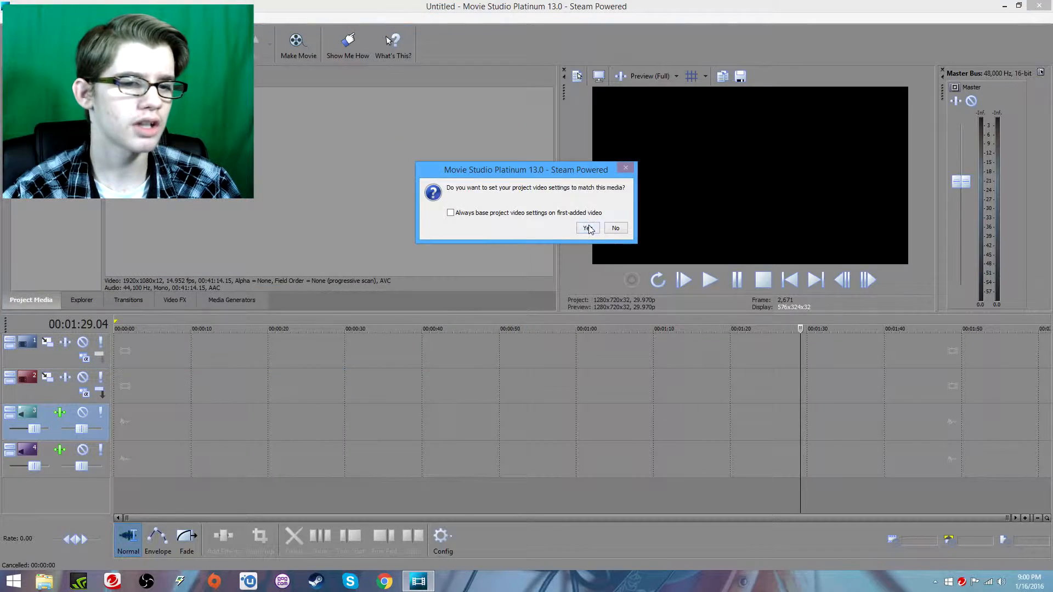
left_click(587, 228)
Try to save a snapshot of the frame at 00:13:00.12, and delete the webcam video from the timeline
left_click_drag(446, 352, 405, 335)
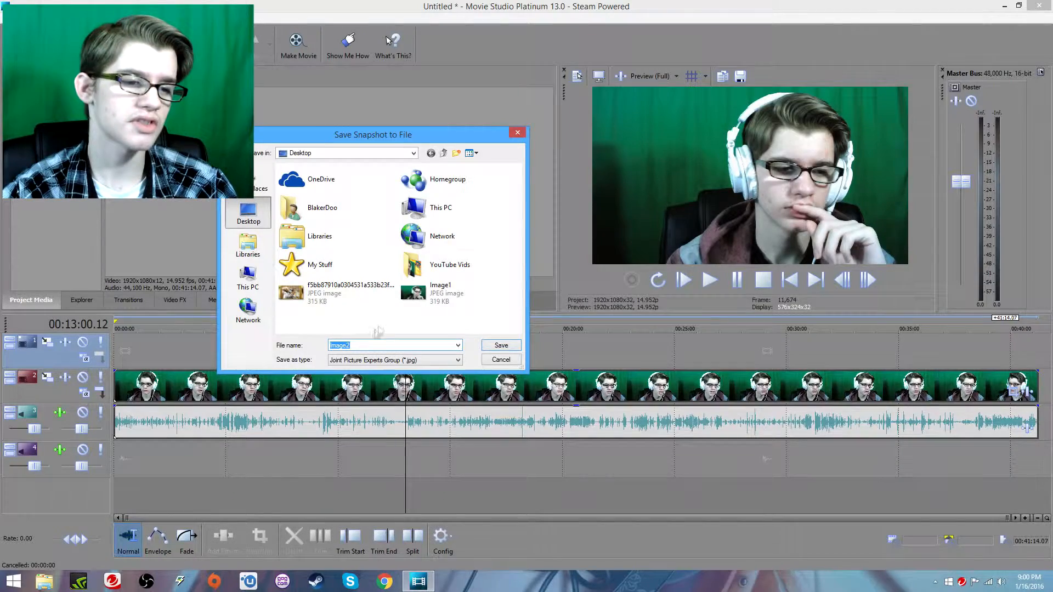
left_click(517, 134)
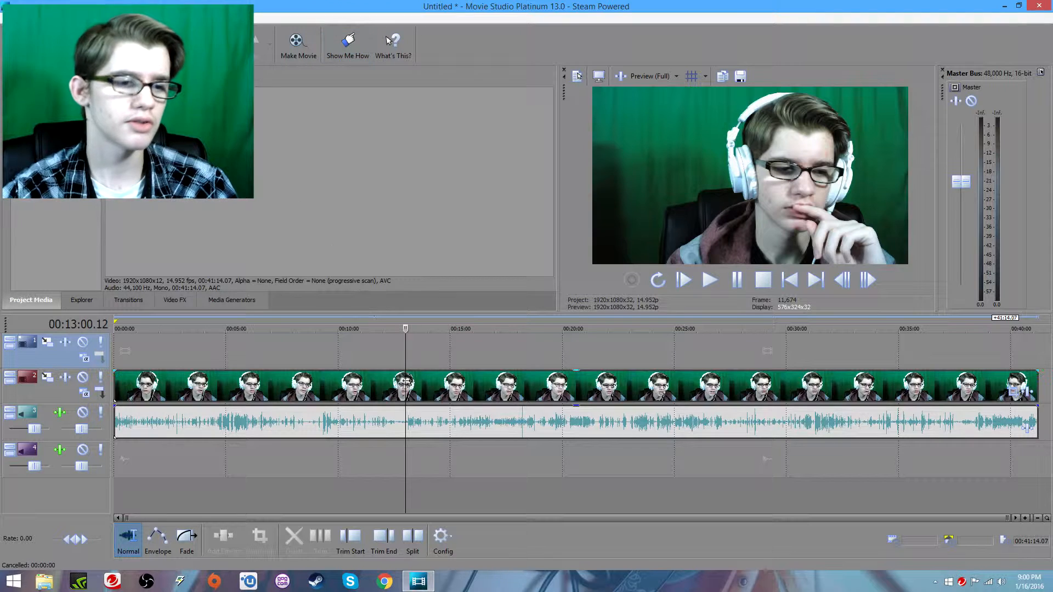
left_click(382, 385)
key("Delete")
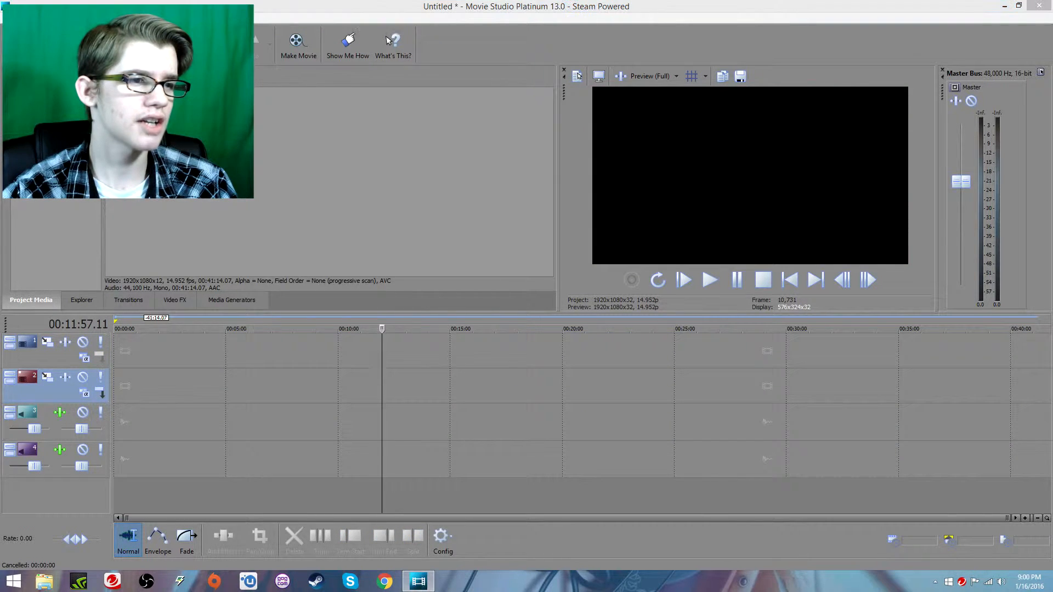
Import the three Desktop images 3083, the framed Papyrus picture and Image1 onto the timeline, and place the playhead at 00:00:12.00
key("ctrl+o")
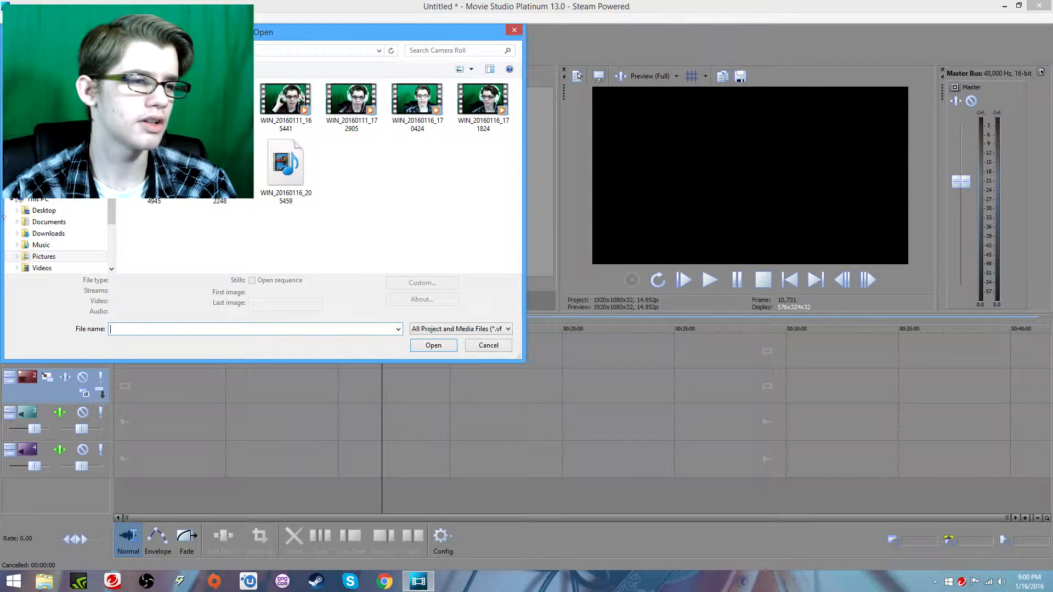
left_click(44, 213)
left_click(285, 115)
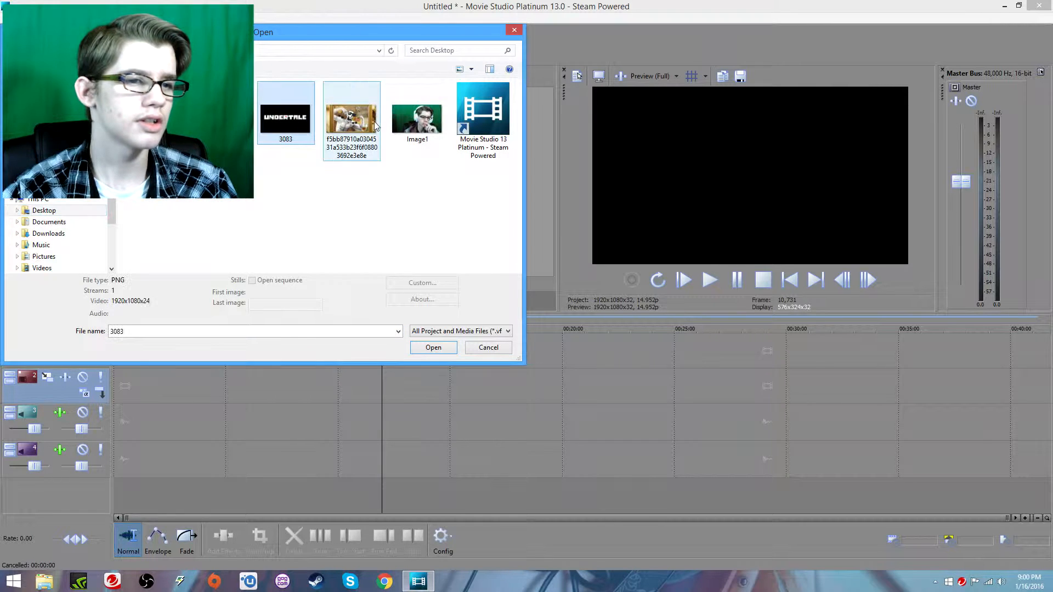
left_click(401, 128, "shift")
left_click(426, 351)
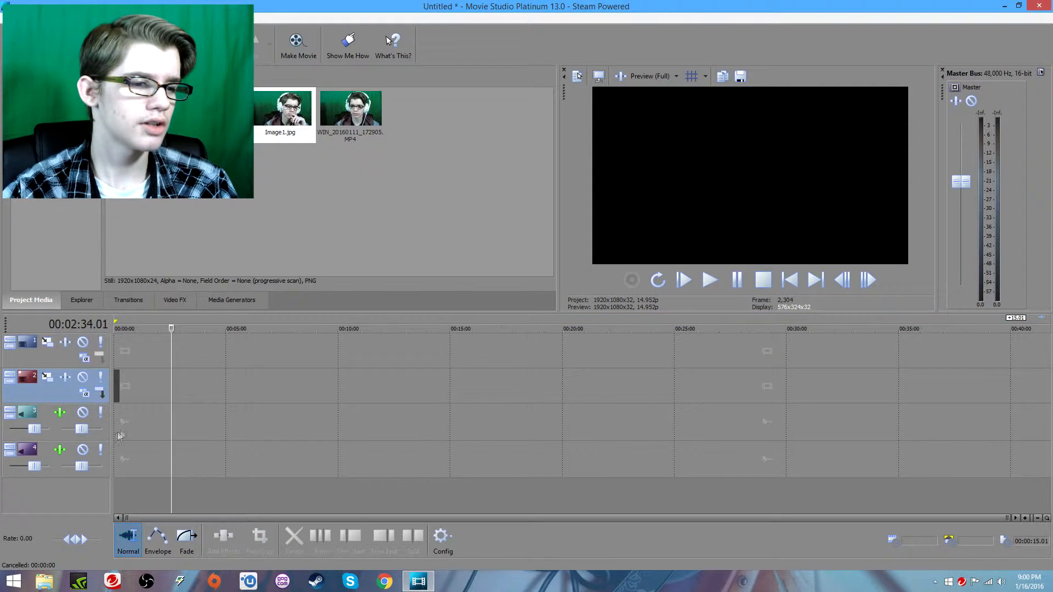
left_click(129, 428)
scroll(125, 442, "up", 1)
left_click(357, 421)
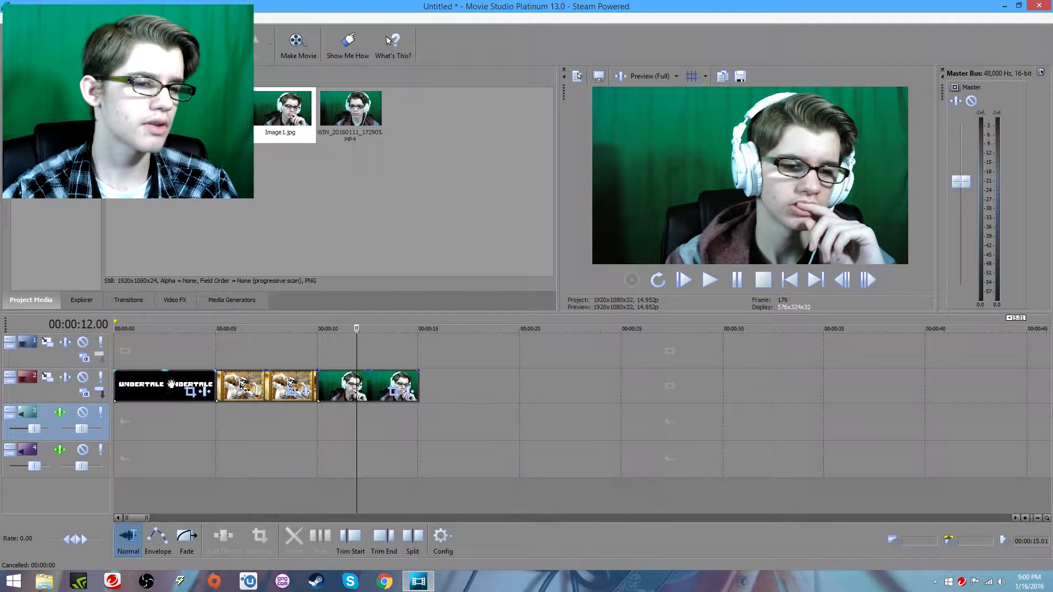
Move the Undertale logo clip up to video track 1 and insert a new video track above it
left_click(242, 384)
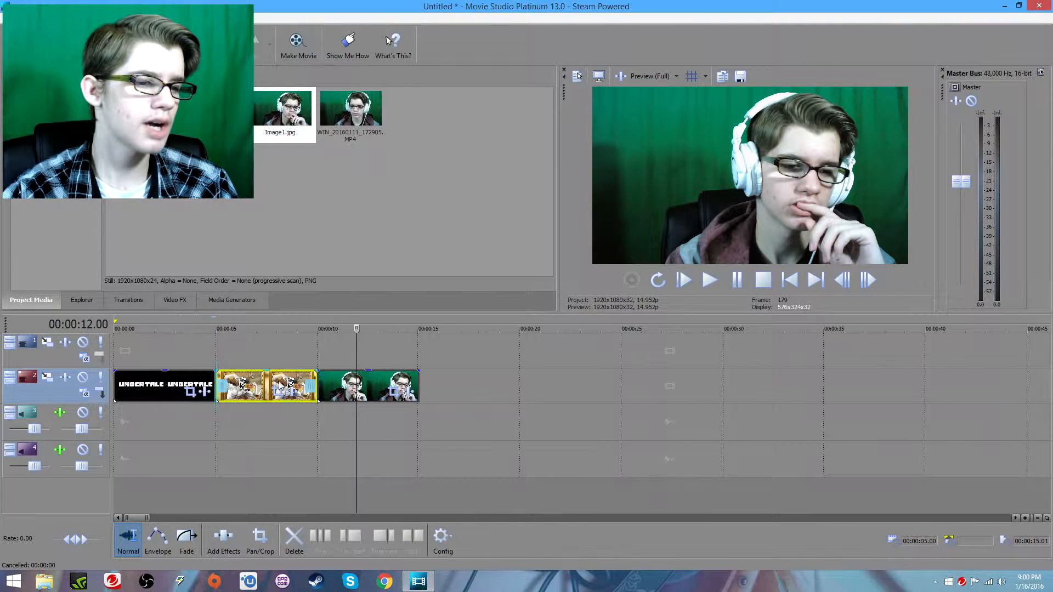
left_click_drag(182, 379, 180, 351)
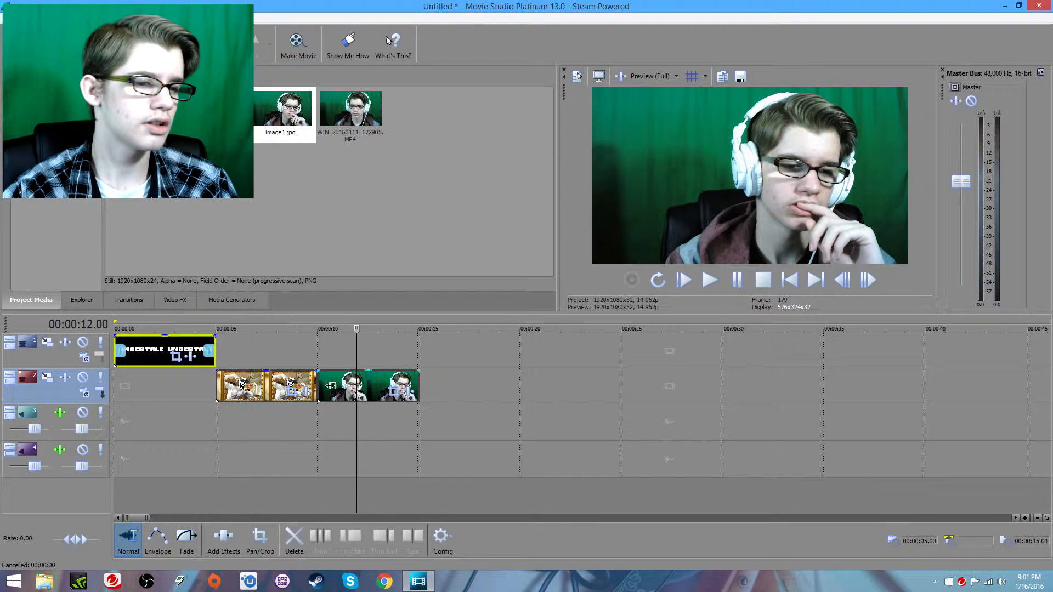
right_click(277, 347)
left_click(323, 379)
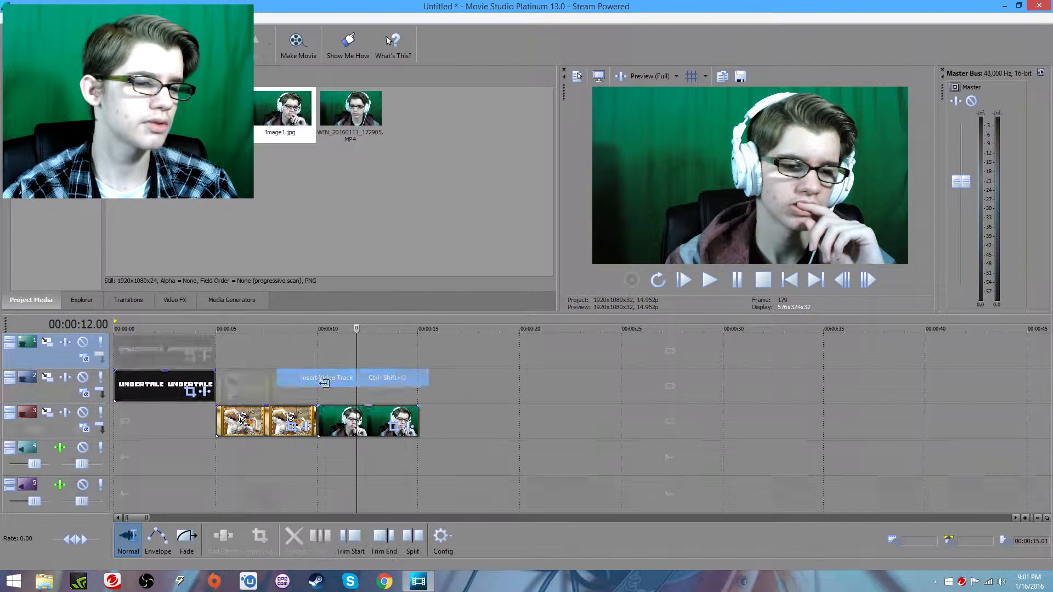
Stack the webcam snapshot on video track 1, the Undertale logo on track 2 and the Papyrus picture on track 3, aligned at the timeline start
left_click_drag(348, 418, 252, 347)
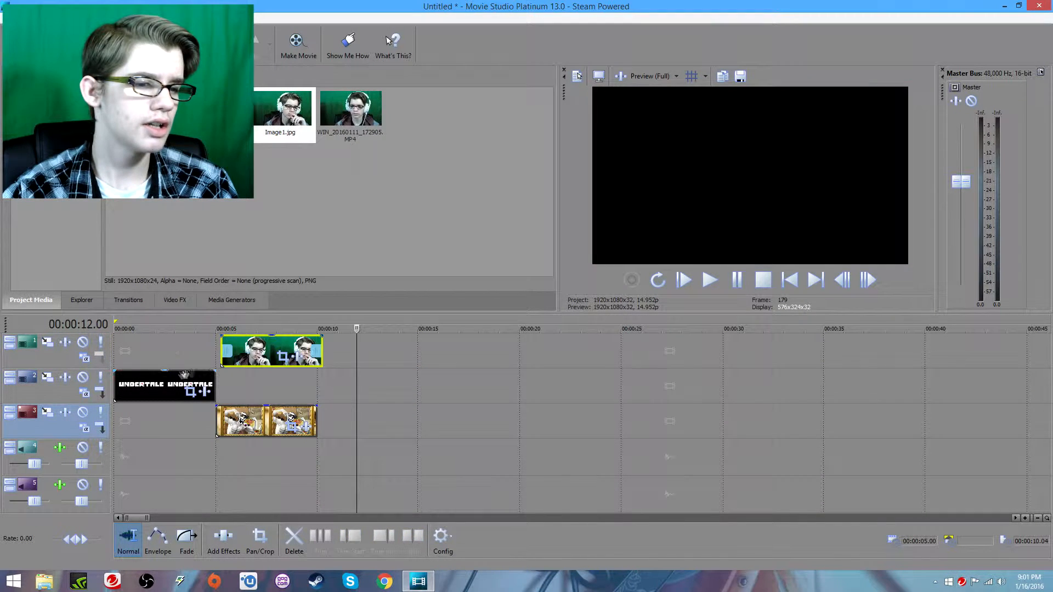
left_click(170, 382)
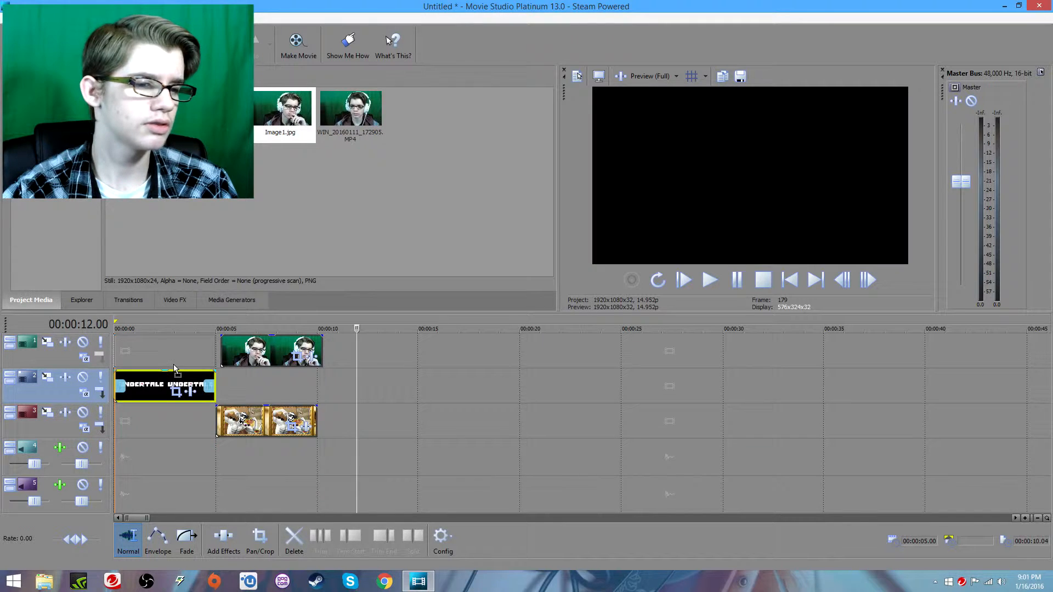
left_click_drag(276, 415, 151, 400)
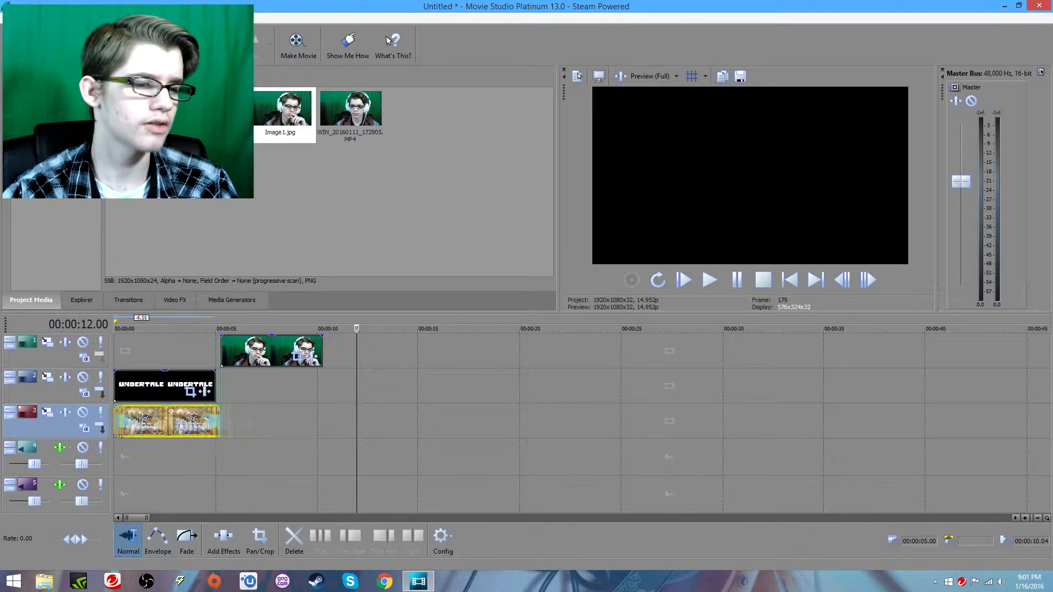
left_click_drag(280, 366, 173, 365)
left_click(158, 454)
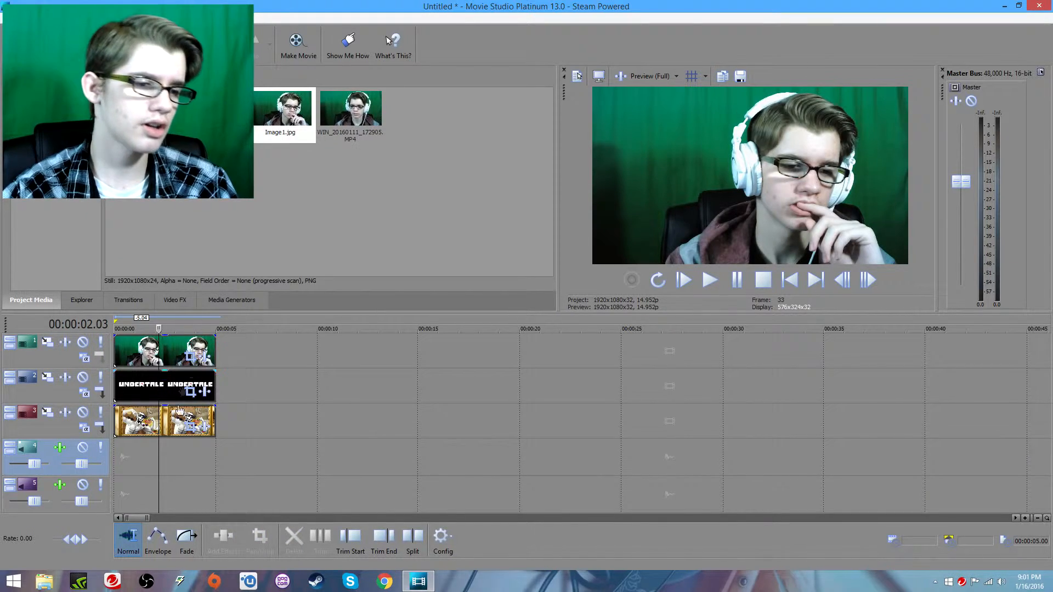
scroll(221, 394, "up", 3)
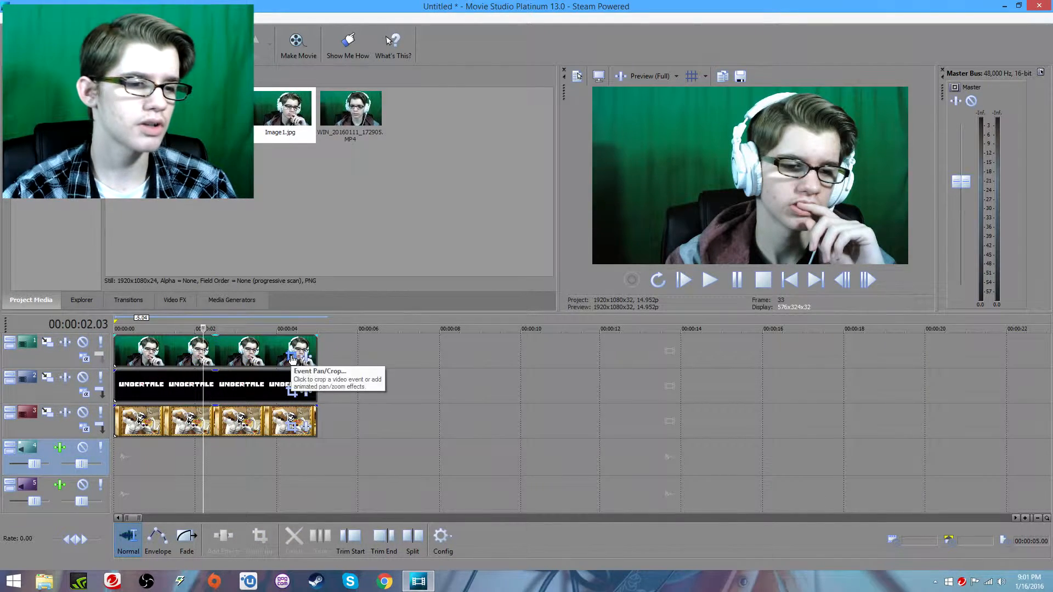
Shrink and tilt the webcam snapshot into the frame's lower-left corner with Pan/Crop, and choose the Sony Chroma Keyer effect for it
left_click(292, 357)
left_click_drag(459, 65, 368, 30)
left_click_drag(427, 183, 482, 123)
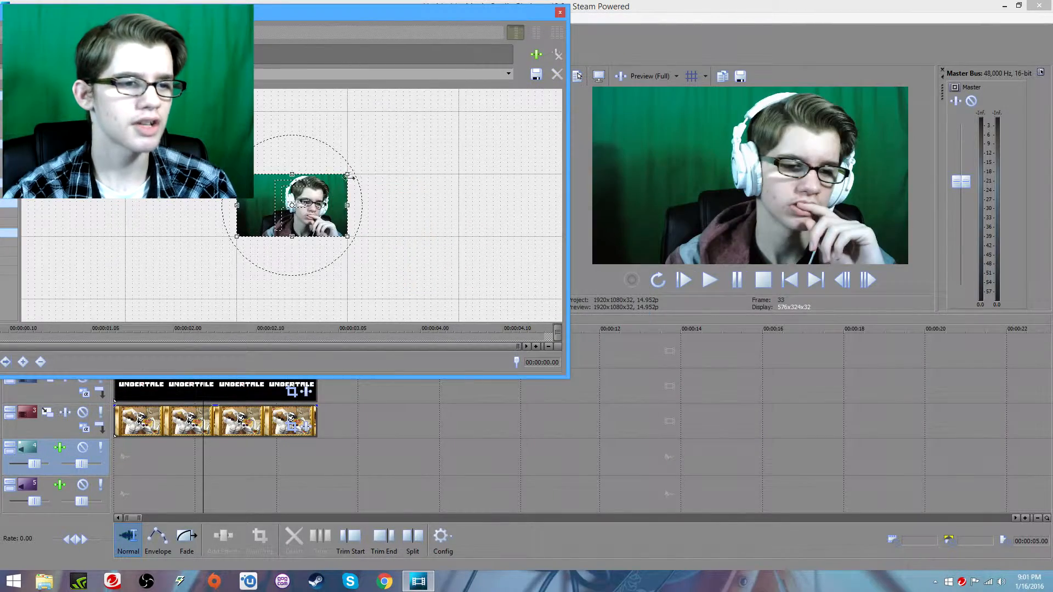
left_click_drag(349, 177, 404, 125)
left_click_drag(401, 19, 354, 15)
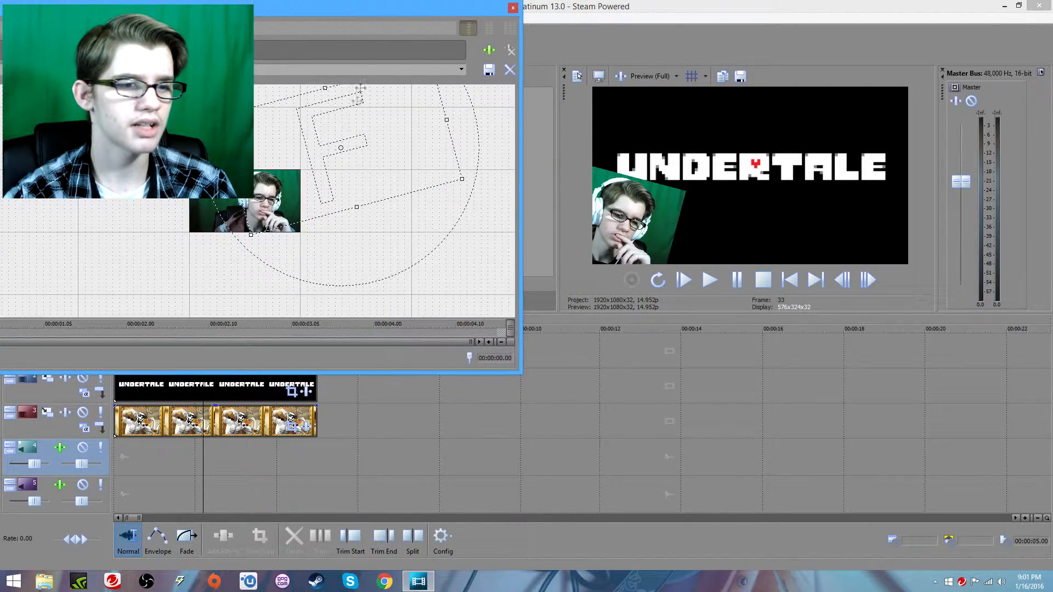
left_click_drag(321, 161, 314, 150)
left_click_drag(455, 172, 409, 170)
left_click_drag(356, 138, 362, 160)
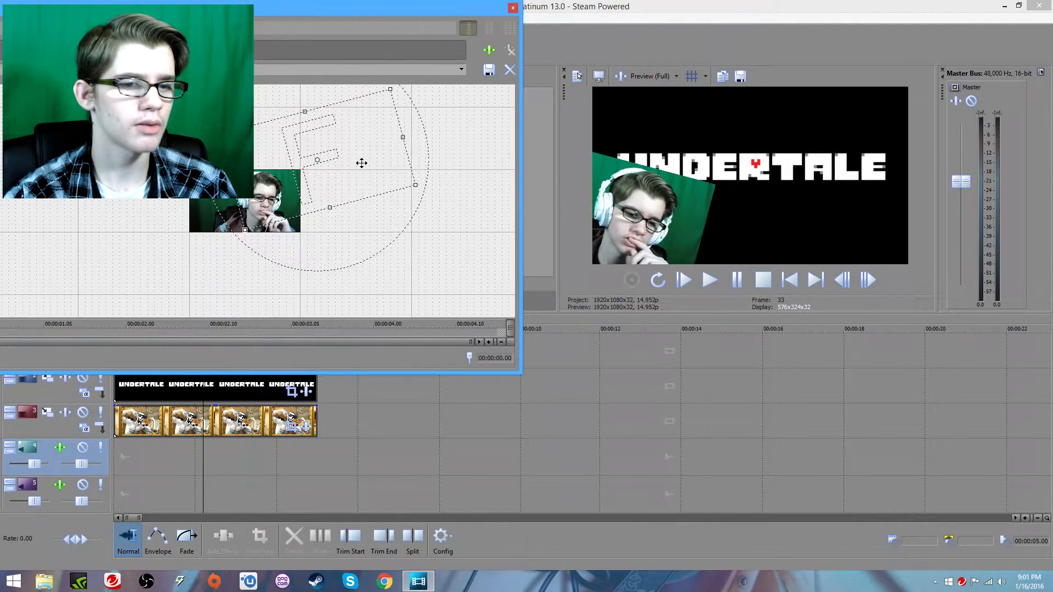
left_click(512, 7)
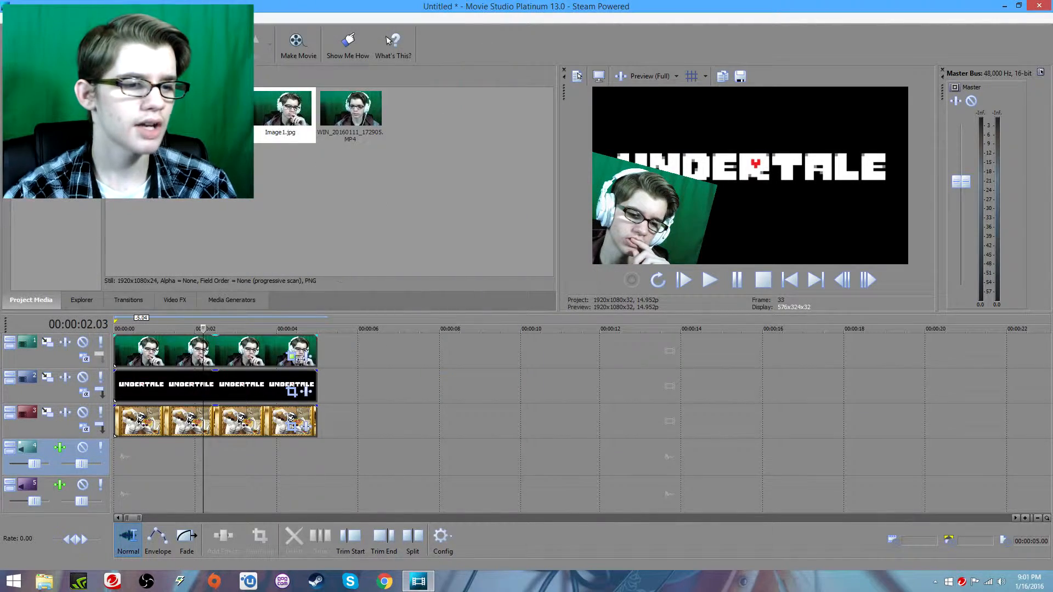
left_click(306, 357)
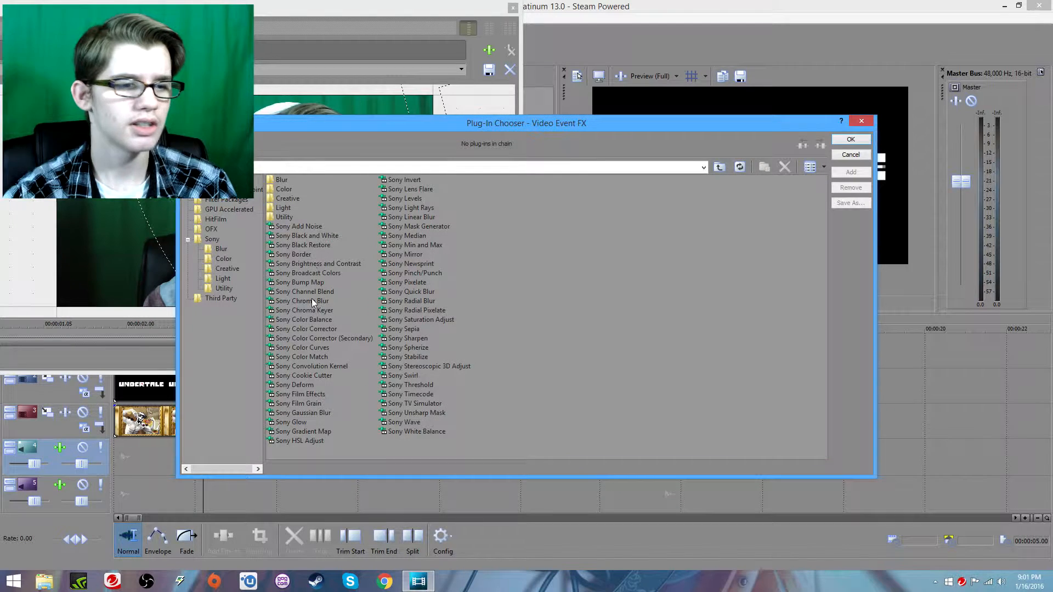
left_click(312, 311)
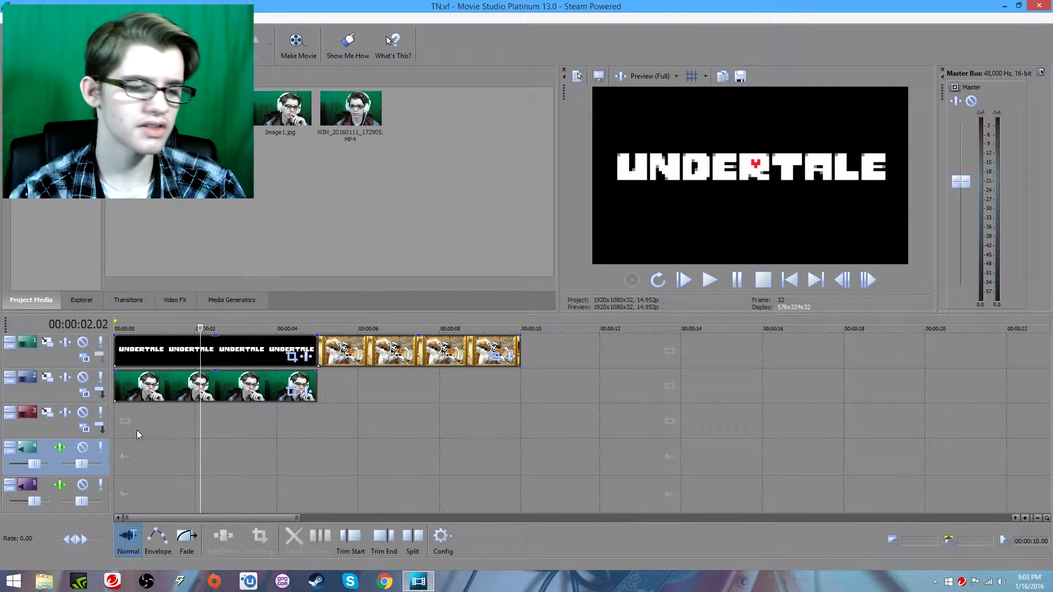
Move the framed Papyrus clip to video track 3 and align it with the other clips at the timeline start
left_click_drag(183, 394, 98, 390)
left_click(228, 455)
left_click_drag(224, 392, 383, 427)
left_click_drag(222, 421, 224, 390)
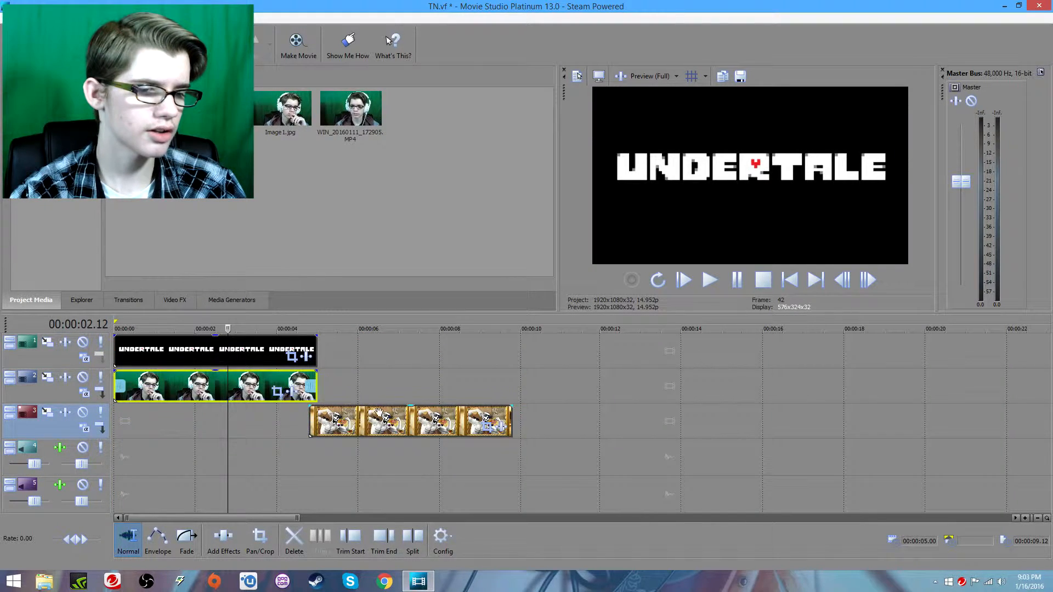
left_click_drag(377, 414, 108, 415)
Shrink the Undertale logo with Pan/Crop, tilt it clockwise and place it in the upper-right area of the picture
left_click(186, 351)
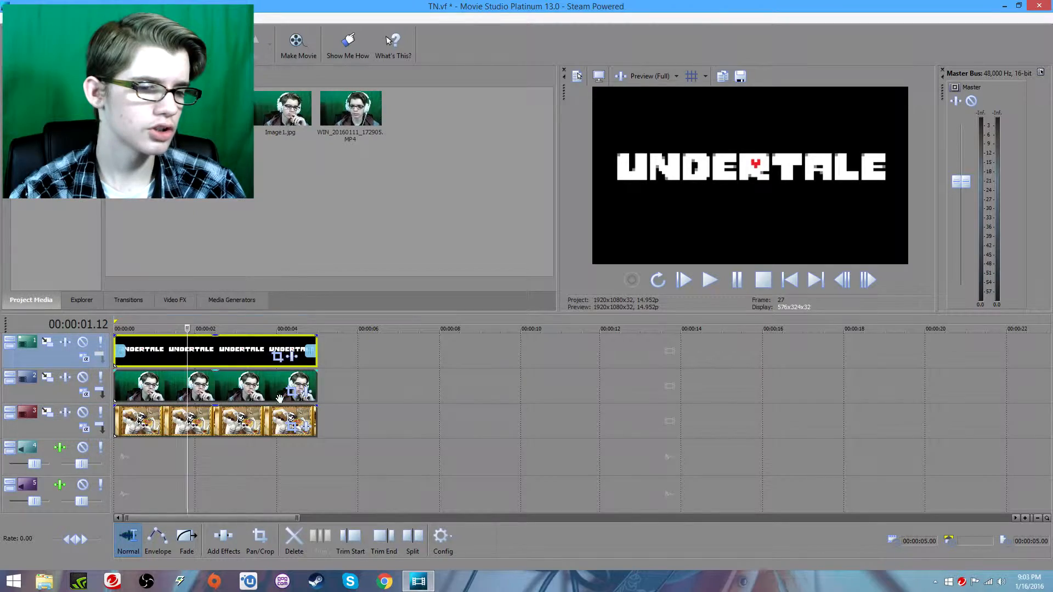
left_click(278, 356)
left_click_drag(469, 126, 246, 47)
left_click_drag(360, 209, 307, 257)
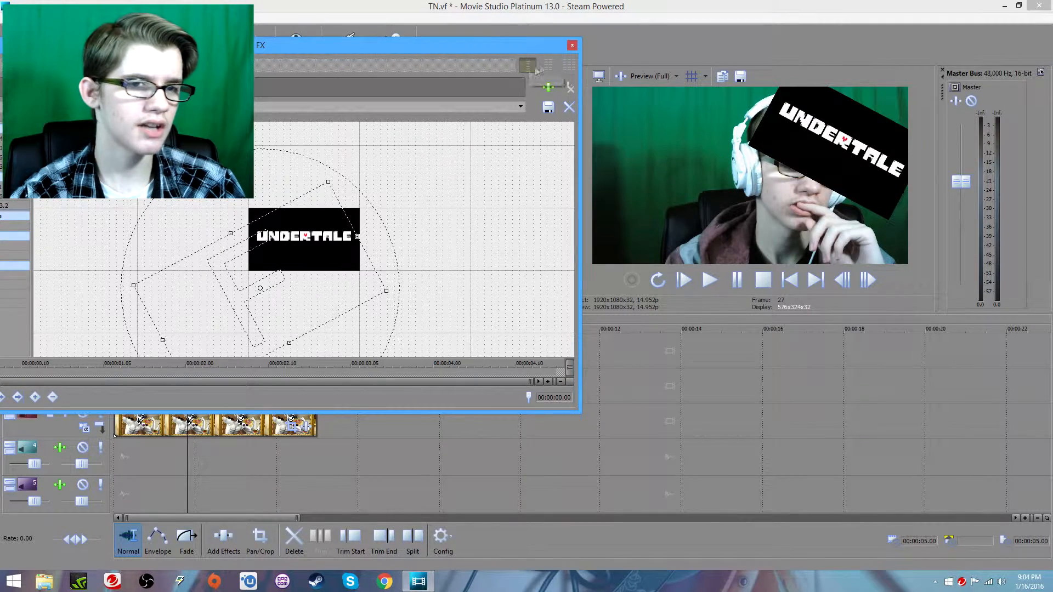
left_click(572, 45)
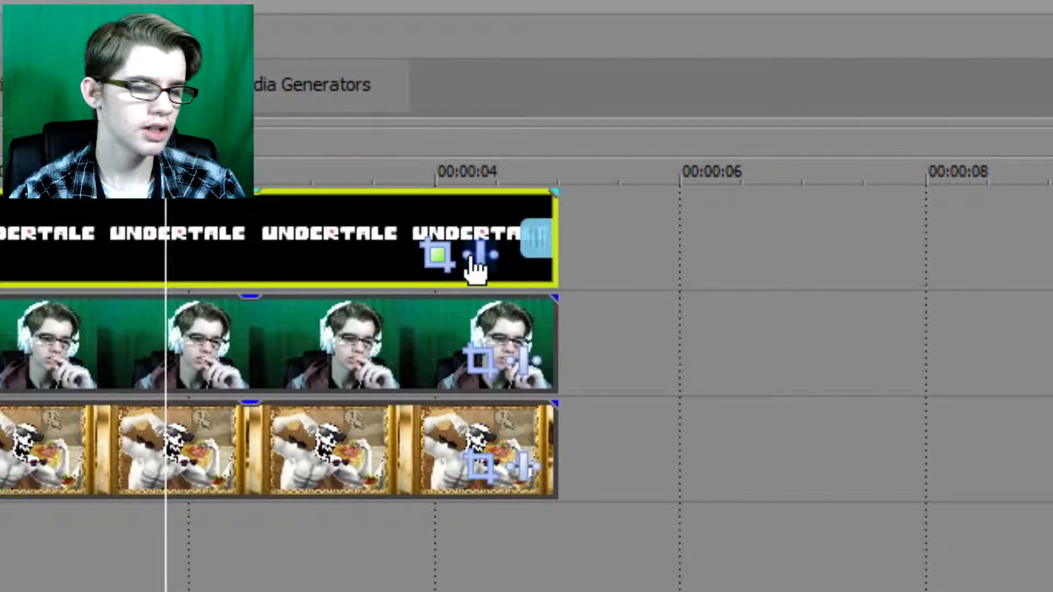
Key out the logo clip's black background with Sony Chroma Keyer, using a low threshold of about 0.042
left_click(293, 357)
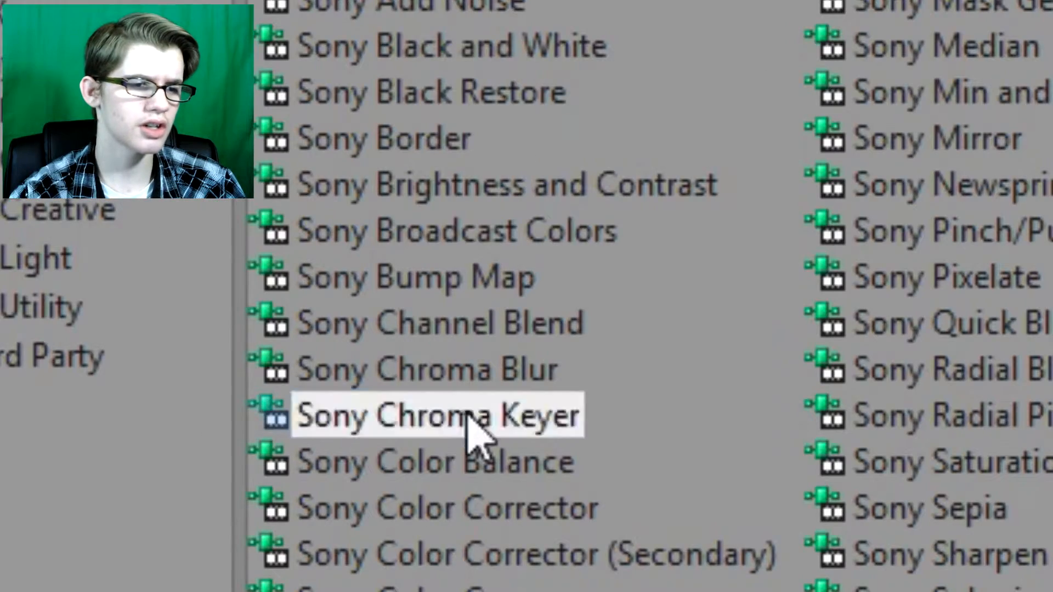
left_click(292, 308)
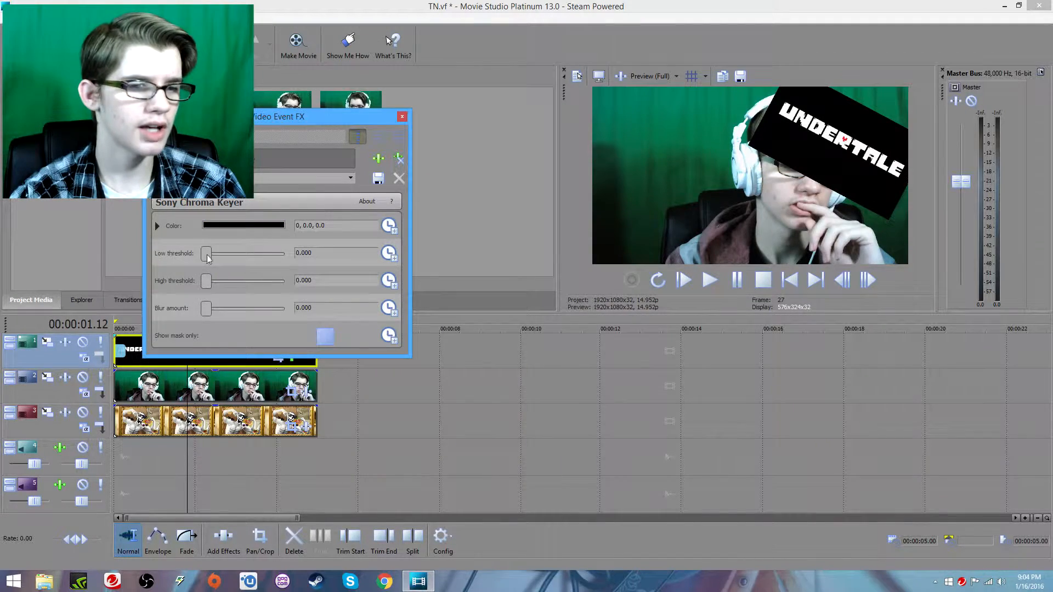
left_click_drag(207, 258, 212, 259)
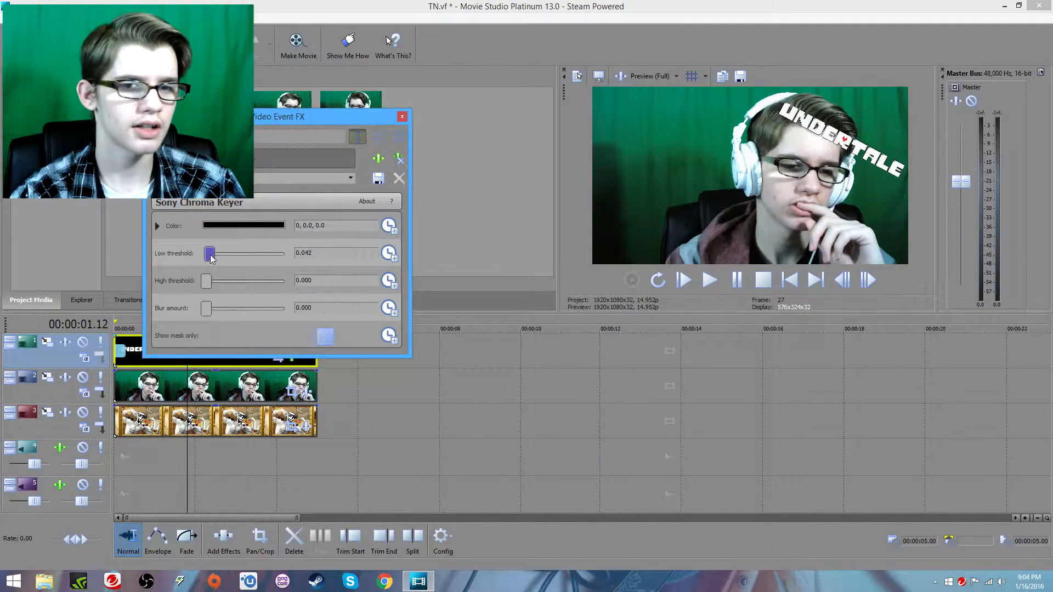
left_click(402, 117)
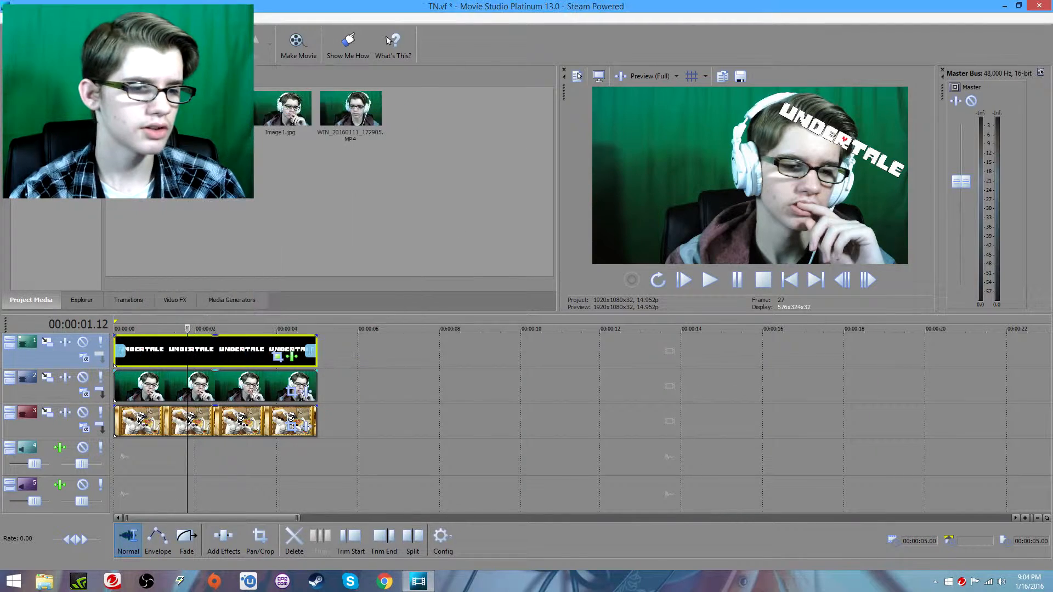
Shrink the webcam snapshot with Pan/Crop, tilt it clockwise and place it in the picture's lower-left corner
left_click(292, 391)
left_click_drag(612, 120, 329, 52)
left_click_drag(325, 210, 371, 188)
left_click_drag(484, 195, 438, 188)
left_click_drag(380, 177, 350, 208)
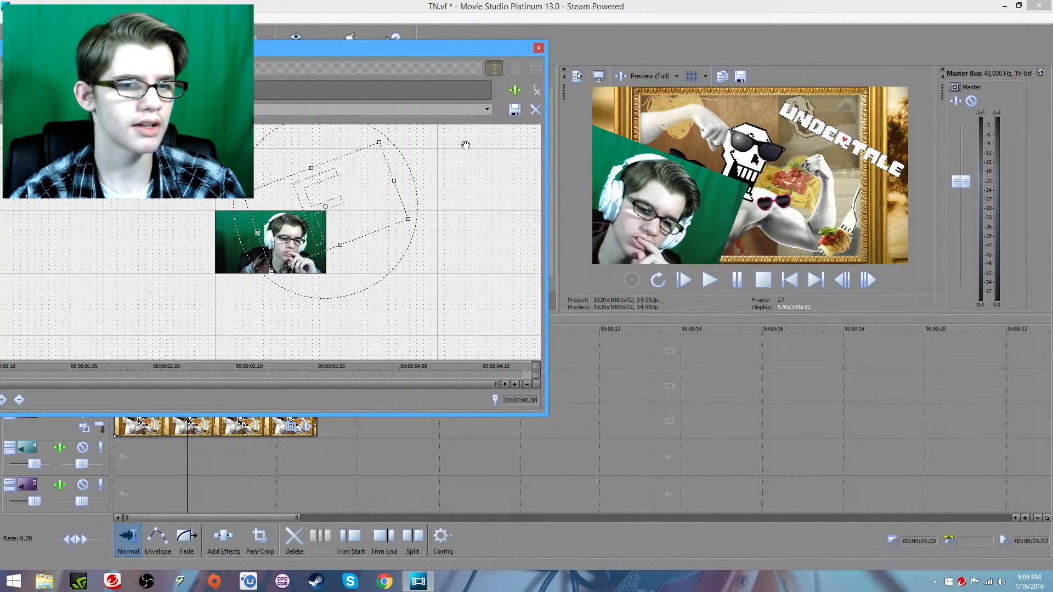
left_click(537, 46)
Add Sony Chroma Keyer to the webcam snapshot and set its key colour to green at about 155, 0.78, 0.43
left_click(307, 391)
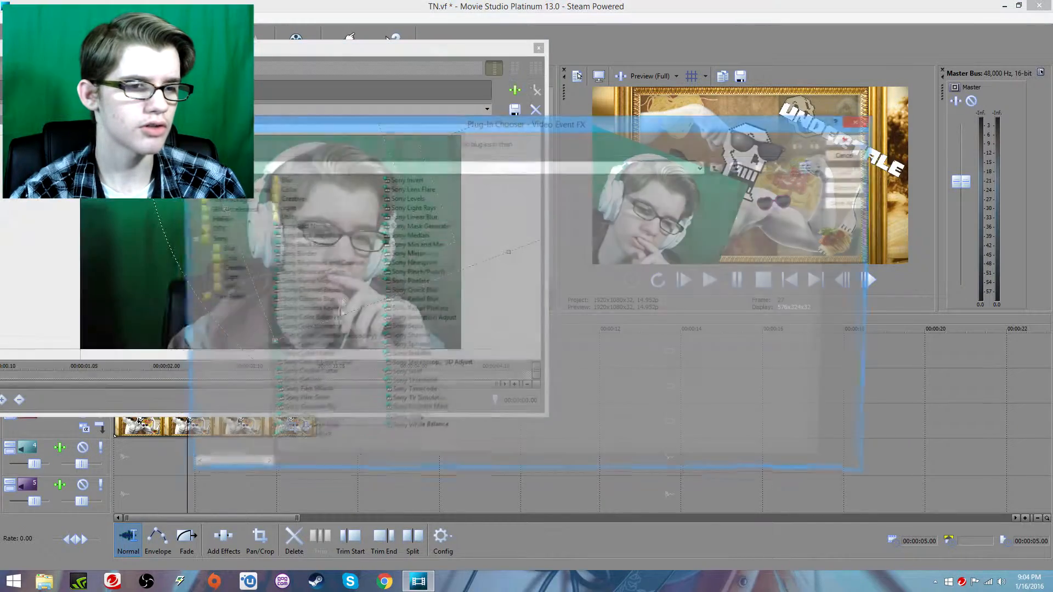
double_click(312, 311)
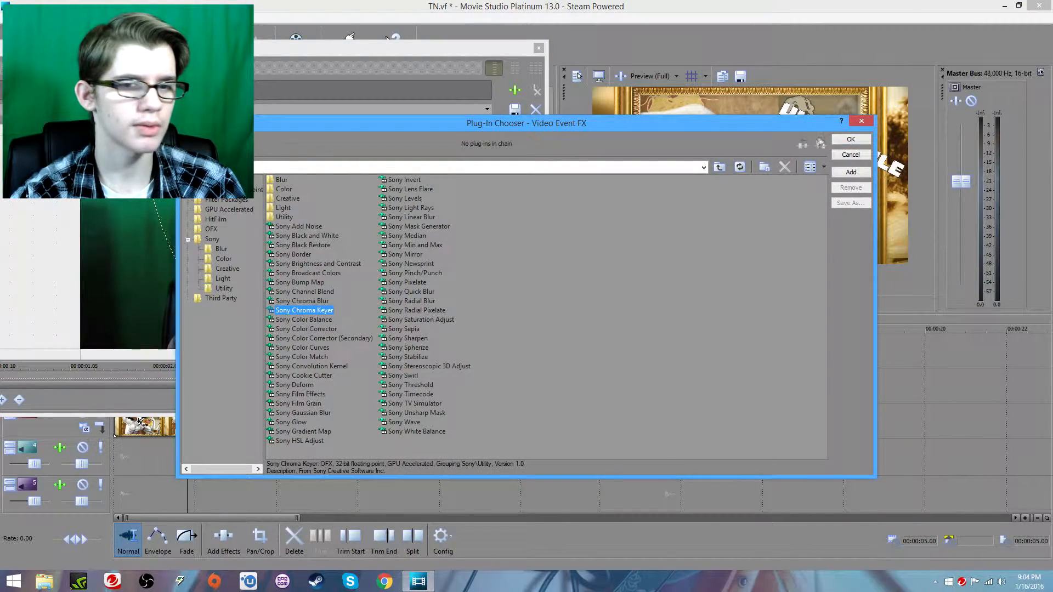
key("Return")
left_click_drag(82, 48, 343, 120)
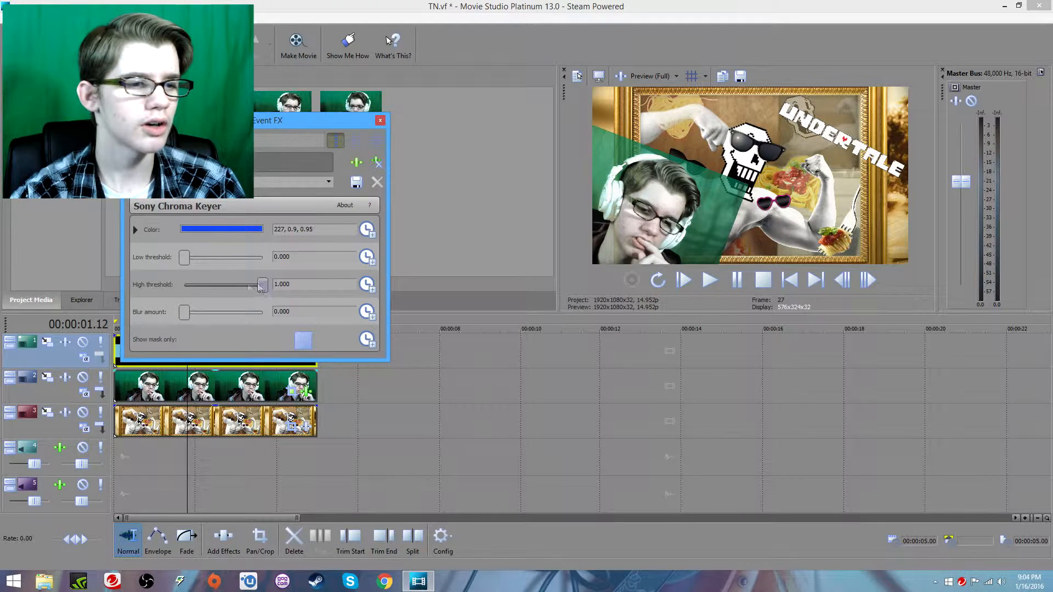
left_click(222, 229)
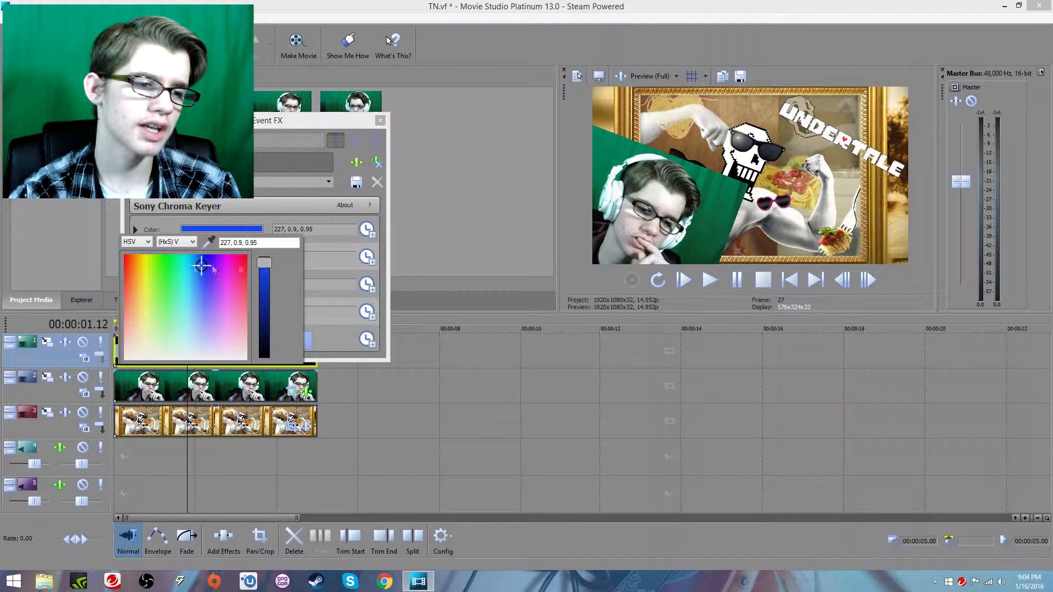
left_click_drag(199, 268, 178, 279)
left_click_drag(264, 263, 264, 313)
left_click_drag(185, 261, 205, 269)
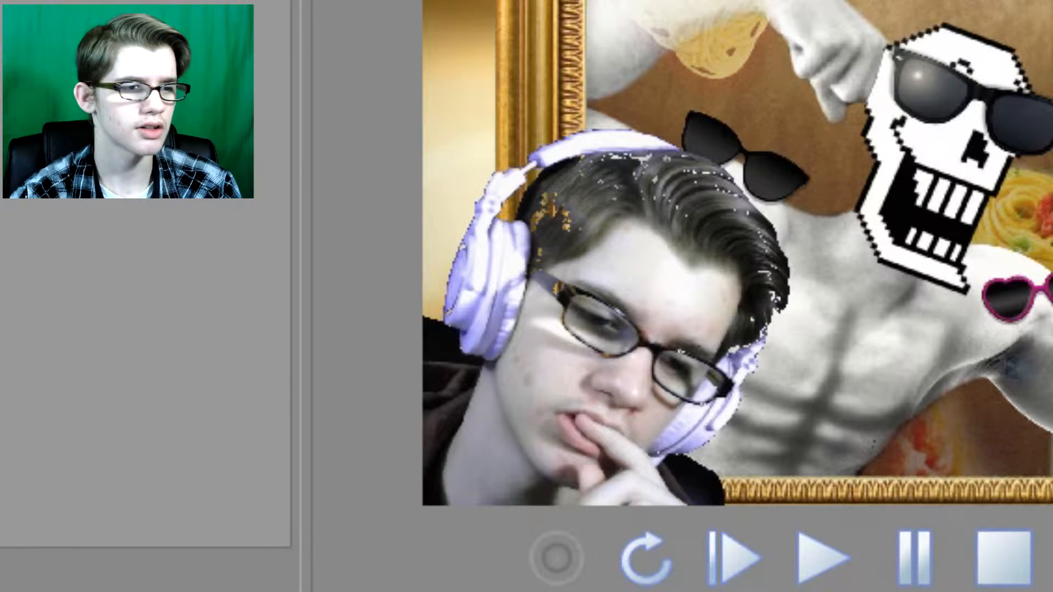
mouse_move(265, 311)
left_mouse_down()
mouse_move(266, 300)
mouse_move(265, 320)
left_mouse_up()
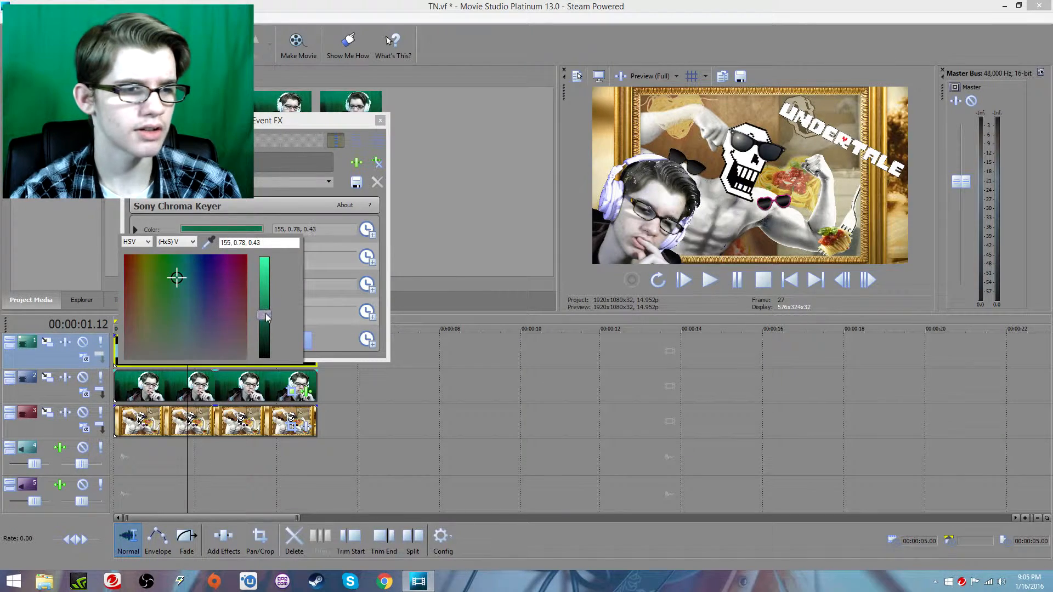
Refine the webcam snapshot's keying with the colour at 155, 0.78, 0.5 and a low threshold of about 0.378
left_click(236, 219)
left_click_drag(203, 258, 197, 259)
left_click(247, 229)
left_click_drag(262, 319, 261, 299)
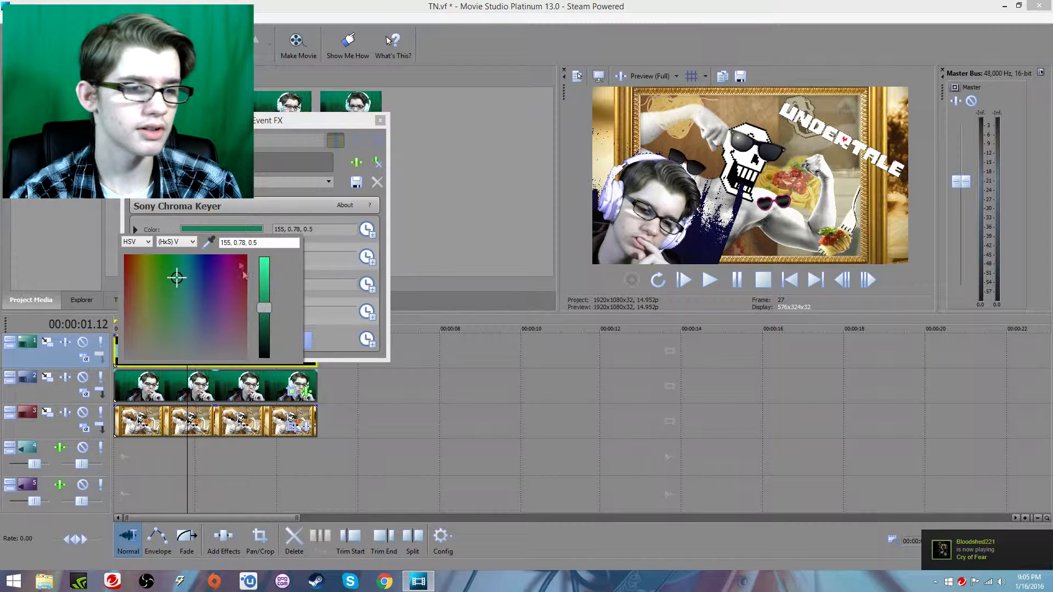
left_click(210, 241)
left_click_drag(199, 260, 211, 261)
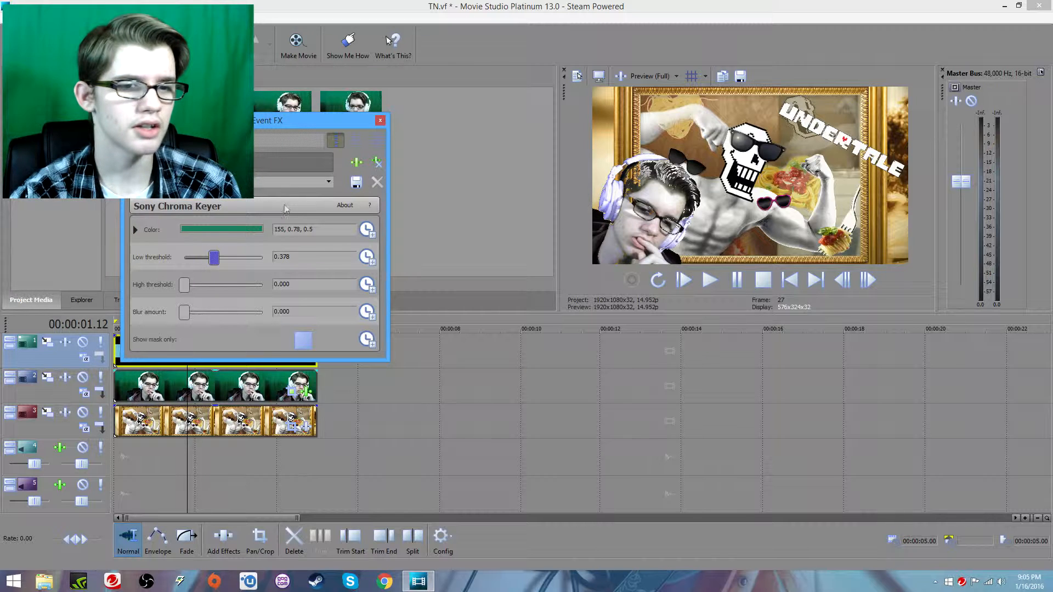
left_click(380, 120)
Reposition the keyed webcam snapshot with Pan/Crop, adjusting its tilt slightly so the head and headphones fit the lower-left corner
left_click(292, 391)
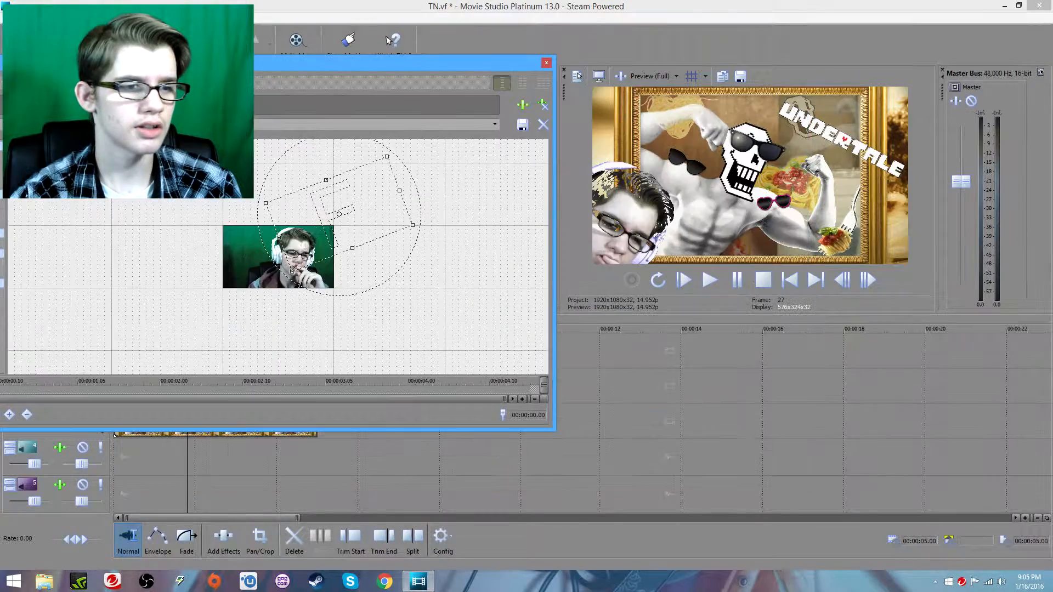
left_click_drag(322, 221, 311, 235)
left_click_drag(311, 173, 315, 171)
left_click_drag(324, 217, 326, 221)
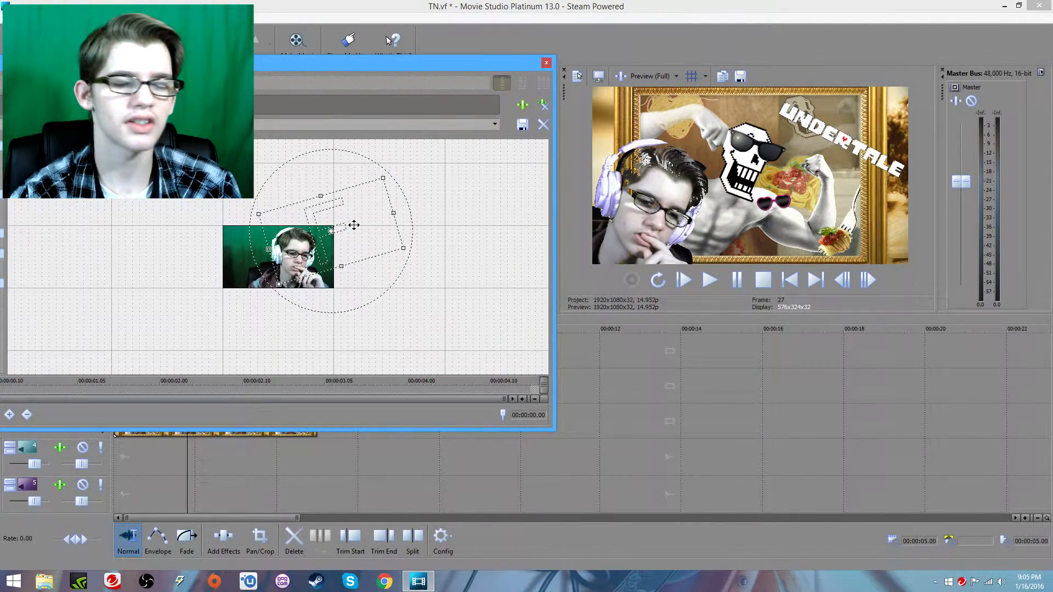
left_click(546, 63)
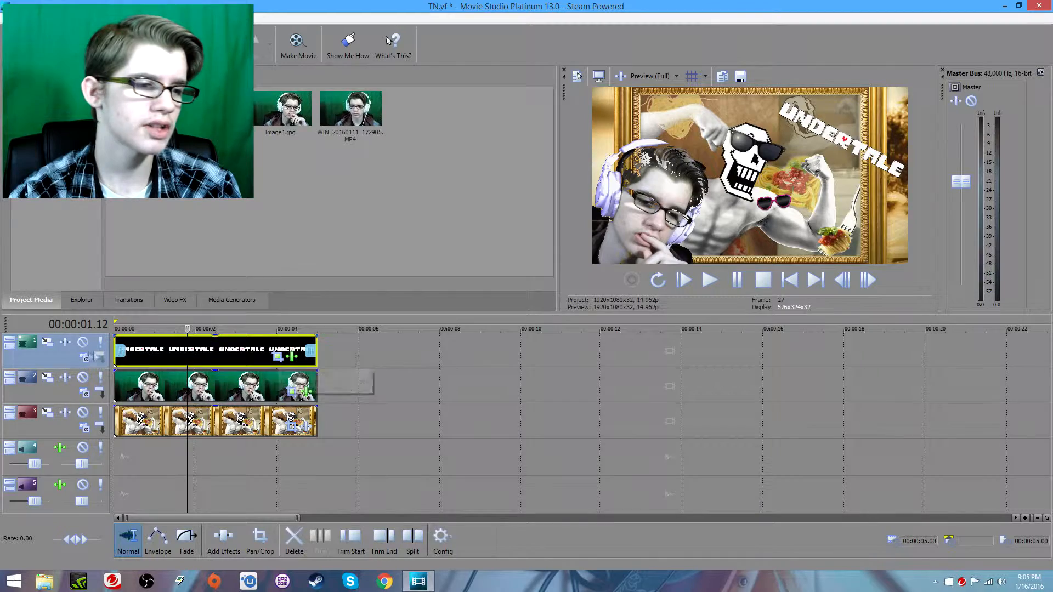
Enlarge the Undertale logo with Track Motion on video track 1 and shift it left to keep the whole title in the frame
left_click(47, 344)
left_click_drag(658, 98, 333, 18)
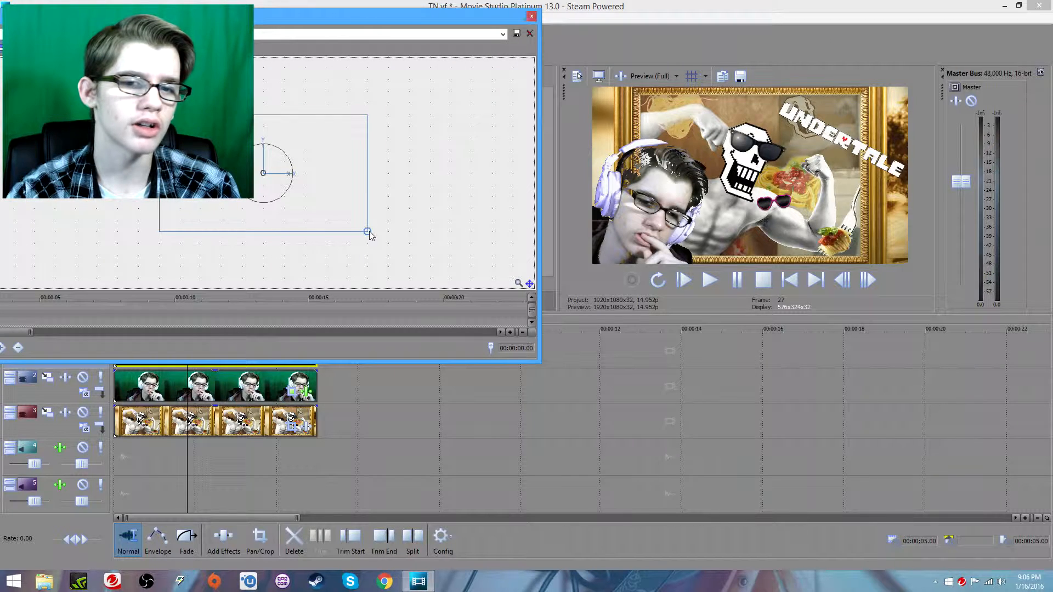
left_click_drag(367, 231, 395, 246)
left_click_drag(336, 169, 307, 165)
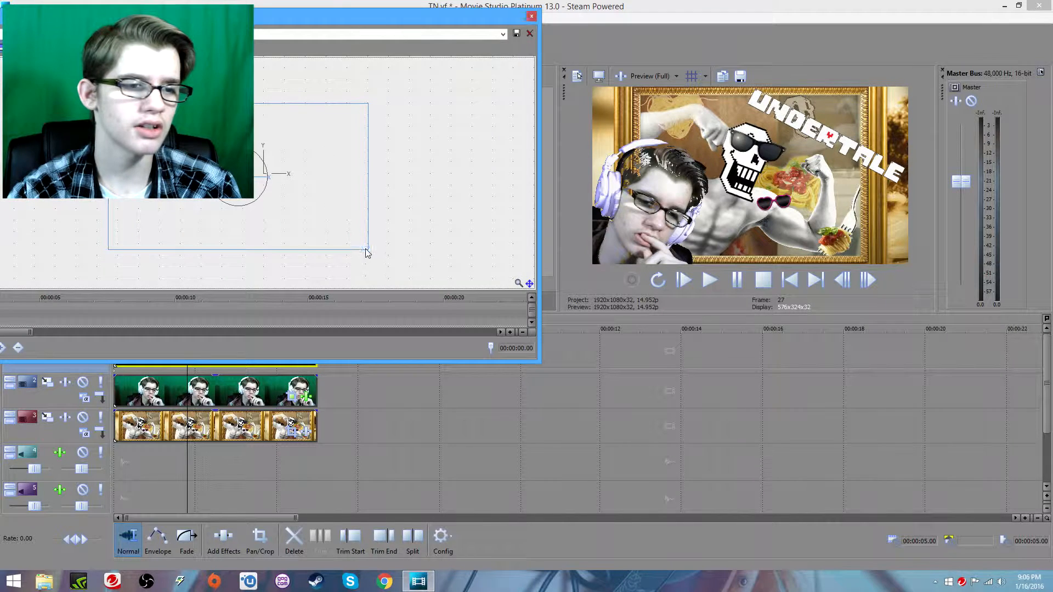
mouse_move(367, 250)
left_mouse_down()
mouse_move(359, 242)
mouse_move(383, 257)
left_mouse_up()
left_click_drag(341, 211, 329, 210)
left_click(532, 15)
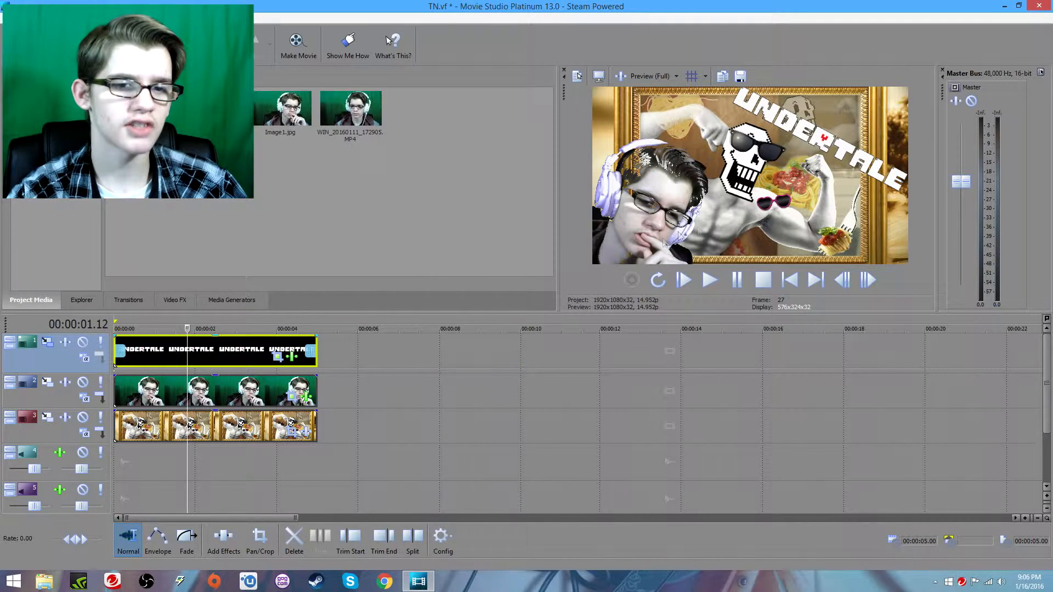
Adjust the webcam snapshot's tilt and position with Pan/Crop so the head, headphones and hand fill the preview's lower-left corner
left_click(292, 397)
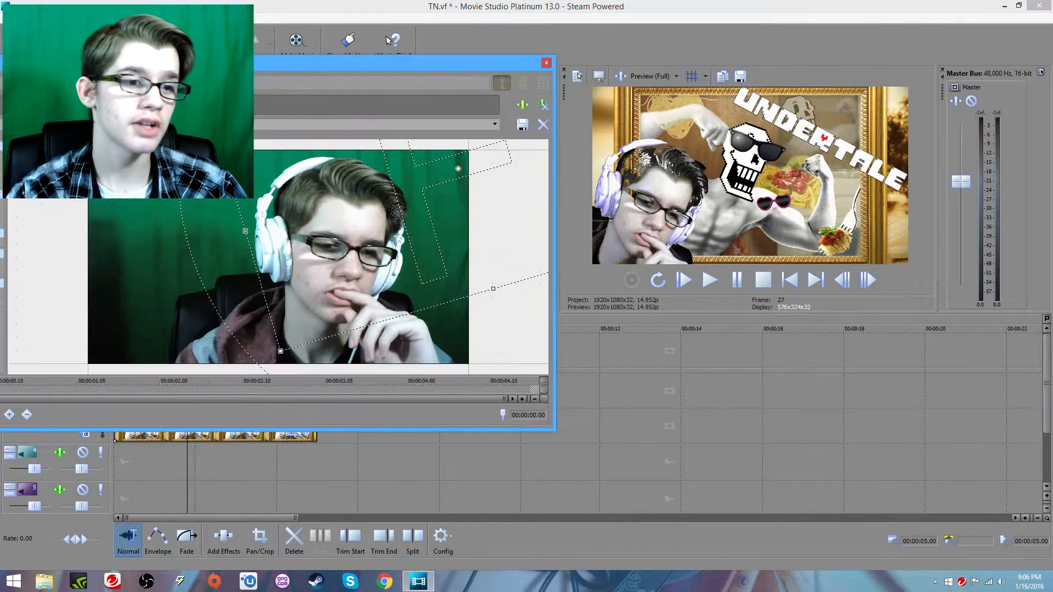
left_click_drag(465, 313, 448, 321)
left_click_drag(410, 238, 416, 266)
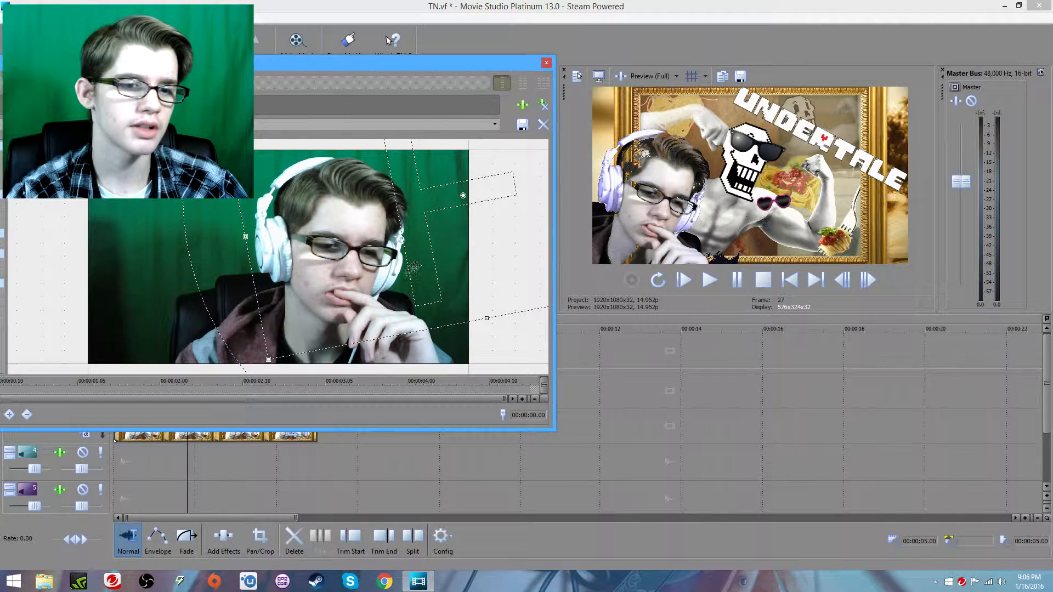
left_click(546, 64)
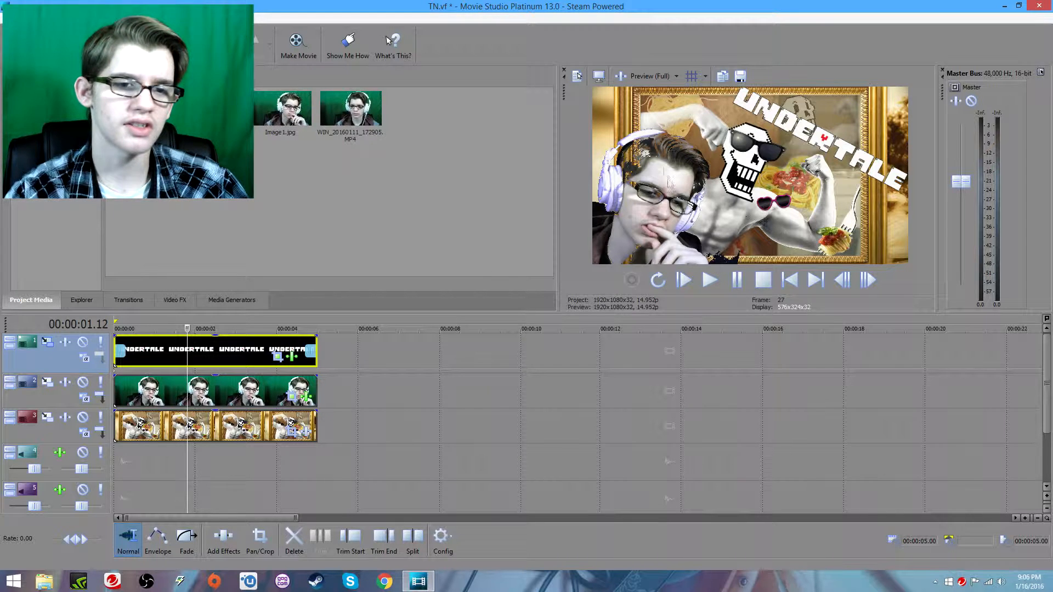
Bring up the preview snapshot's save options on the Desktop, dismiss them without saving an image, and save the project
left_click(741, 76)
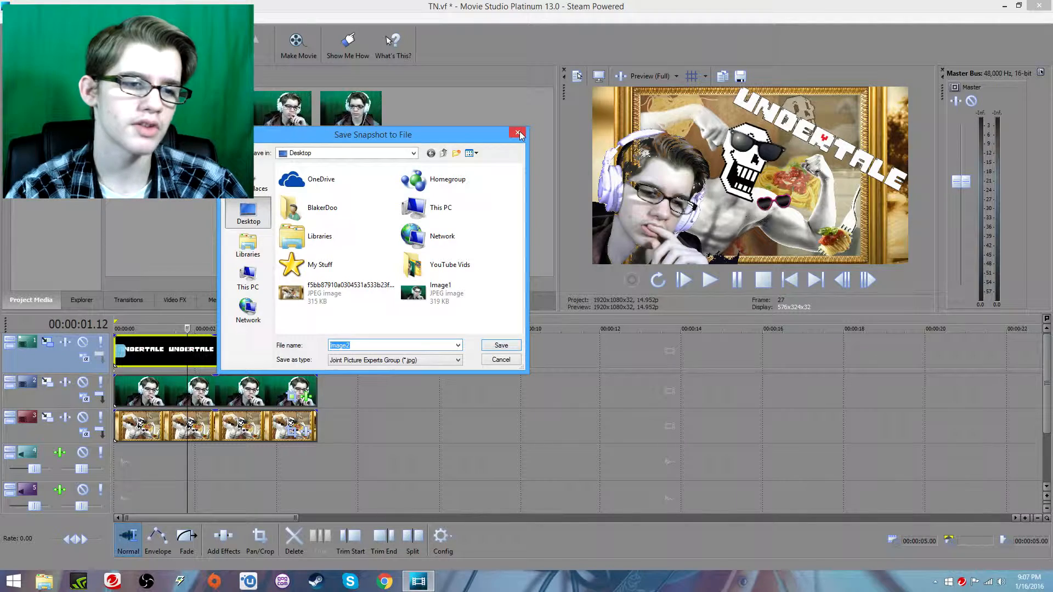
left_click(518, 134)
key("ctrl+s")
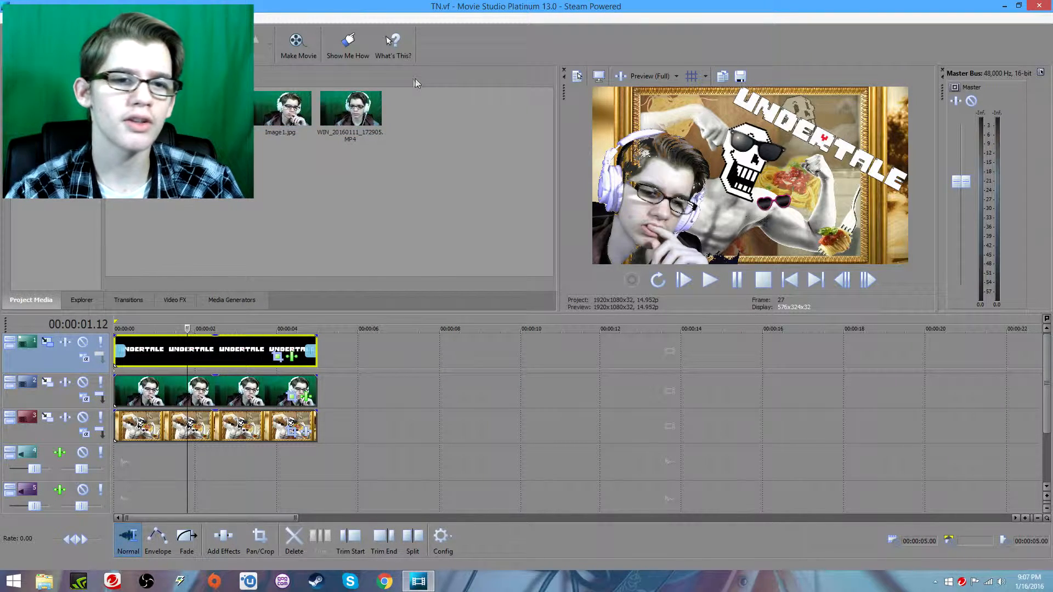
Create a new Internet Video project named TN with the Internet (HD) preset, and close Movie Studio
key("ctrl+n")
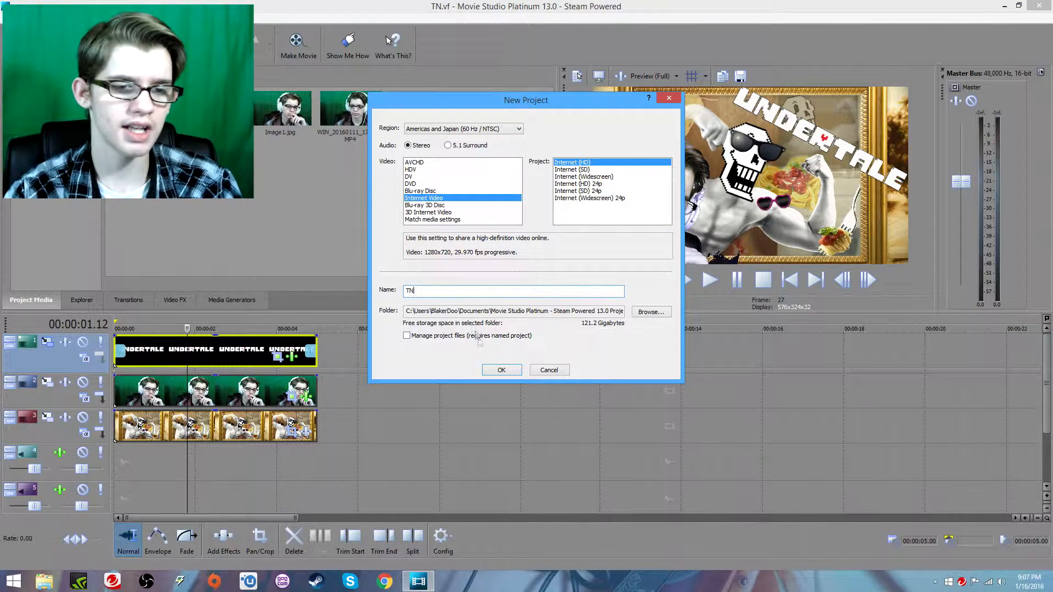
left_click(498, 369)
left_click(539, 234)
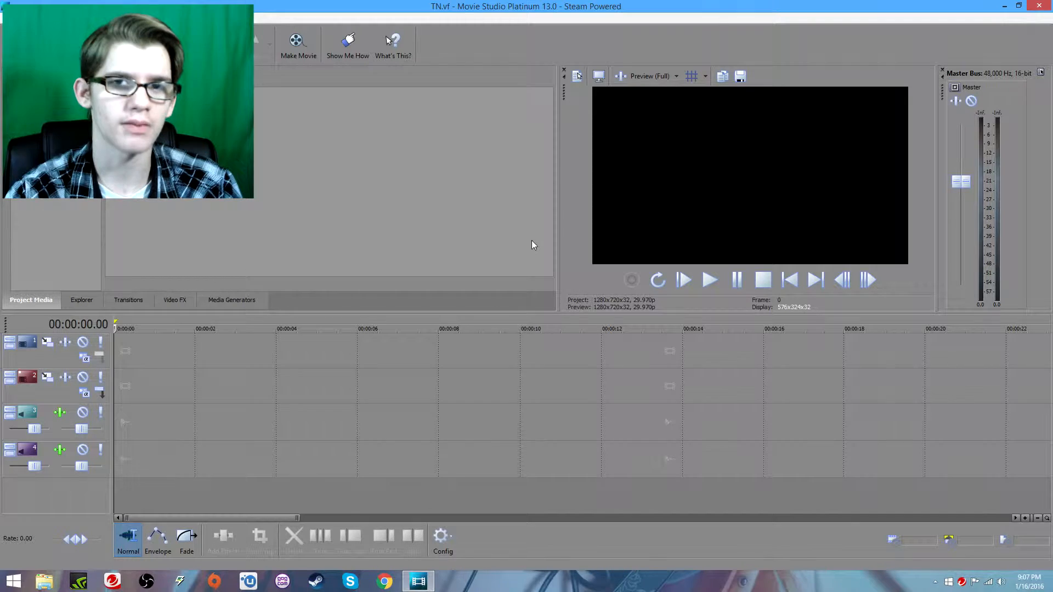
left_click(1039, 5)
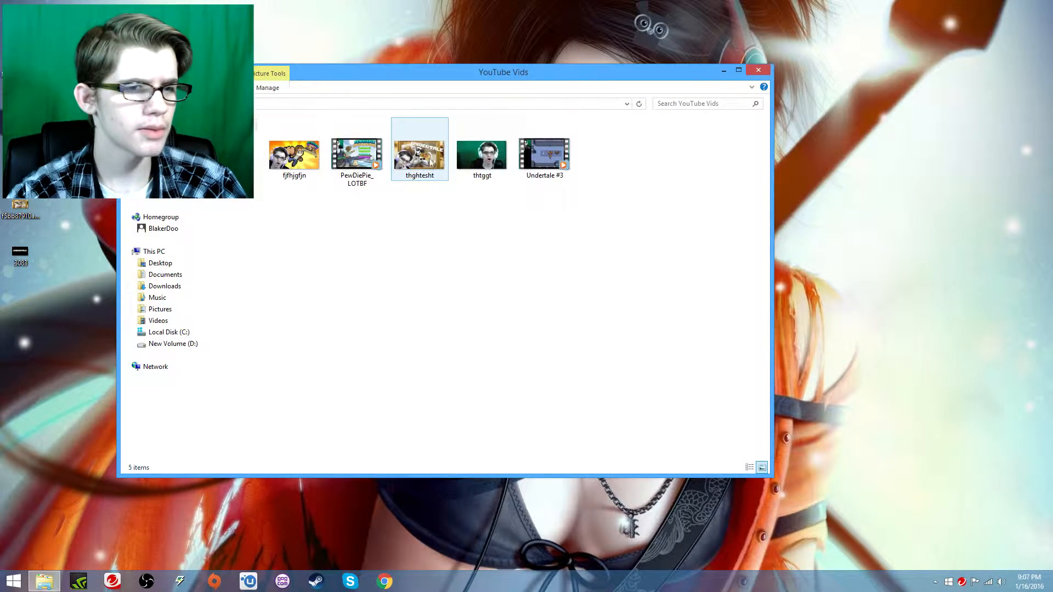
View the finished thumbnails thghtesht and fjfhjgfjn from the YouTube Vids folder at full size, and close the image viewer
double_click(430, 159)
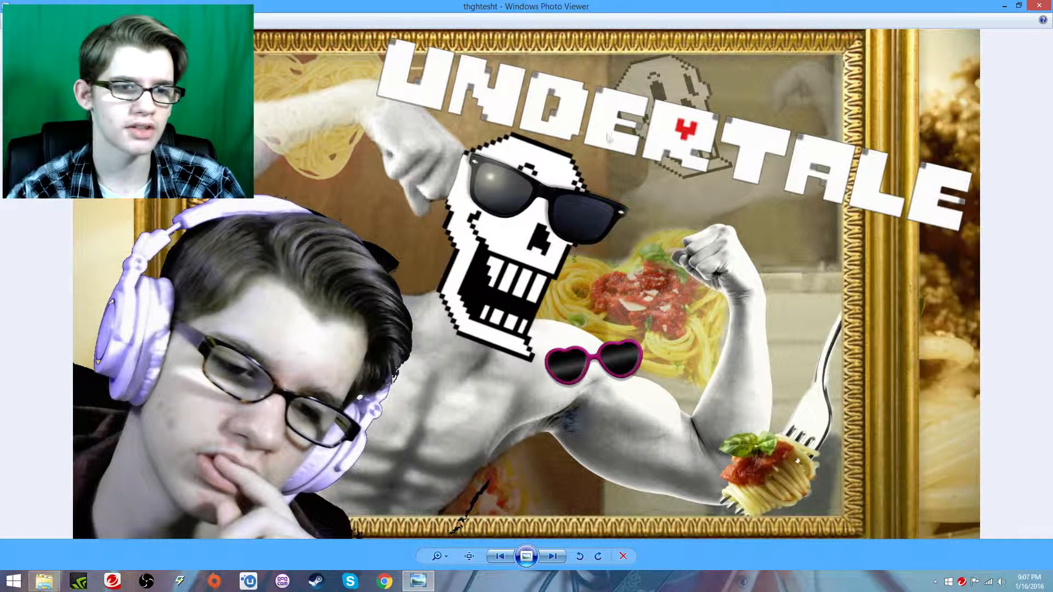
left_click(367, 219)
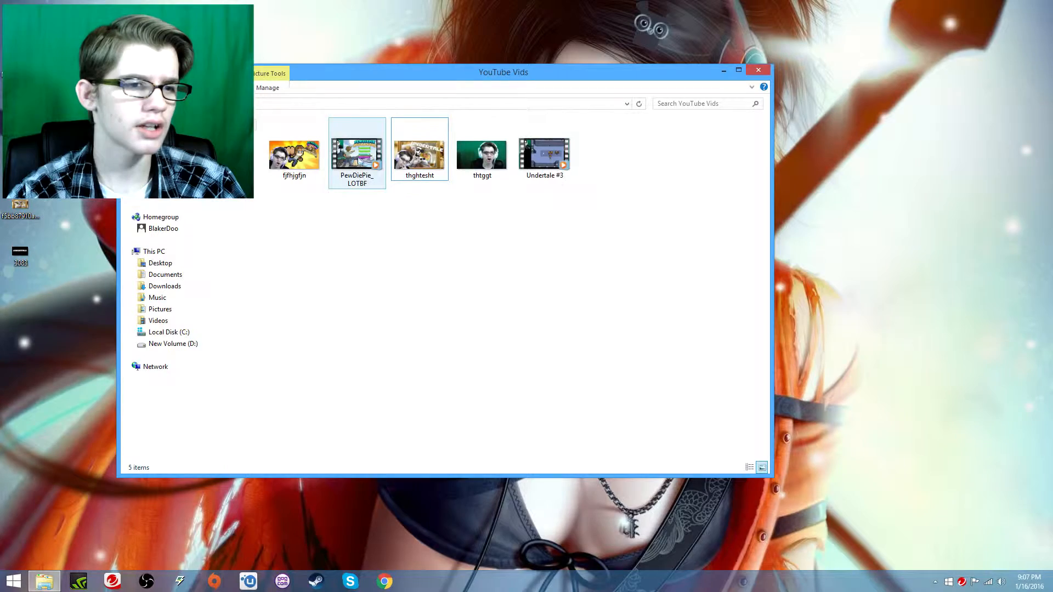
double_click(359, 159)
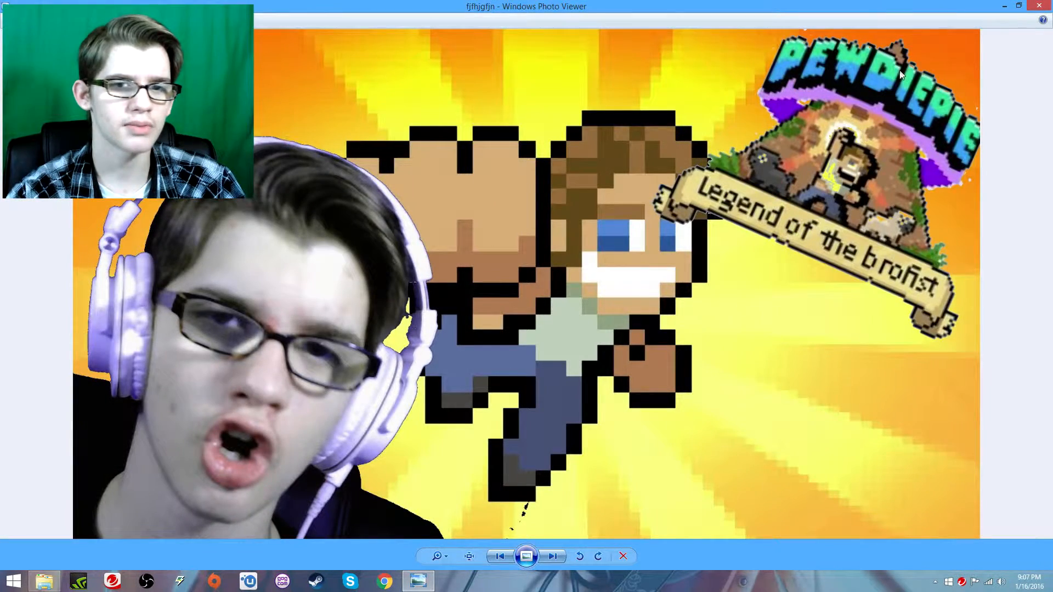
left_click(1038, 6)
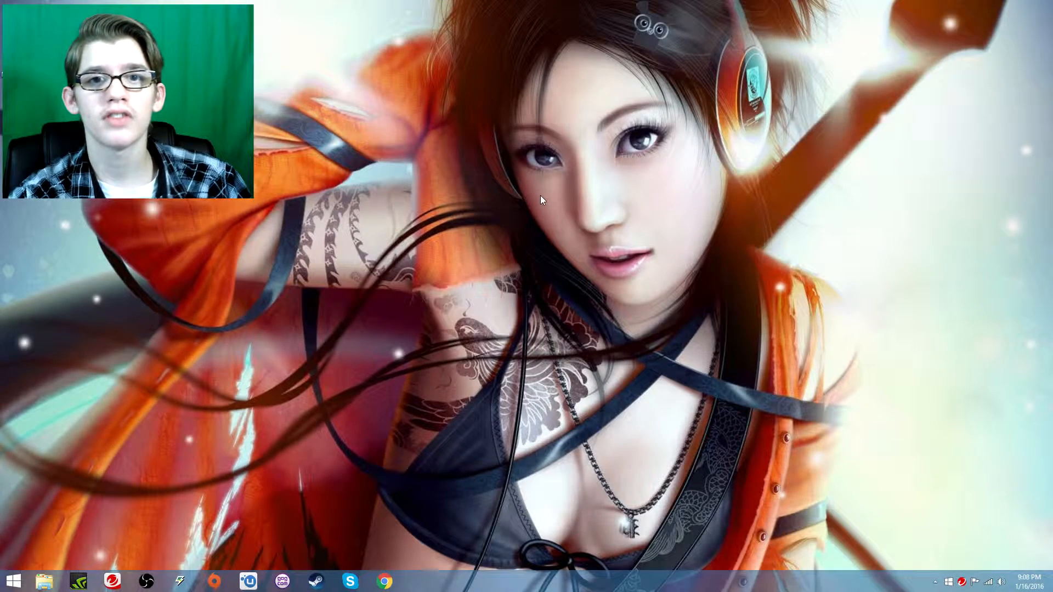